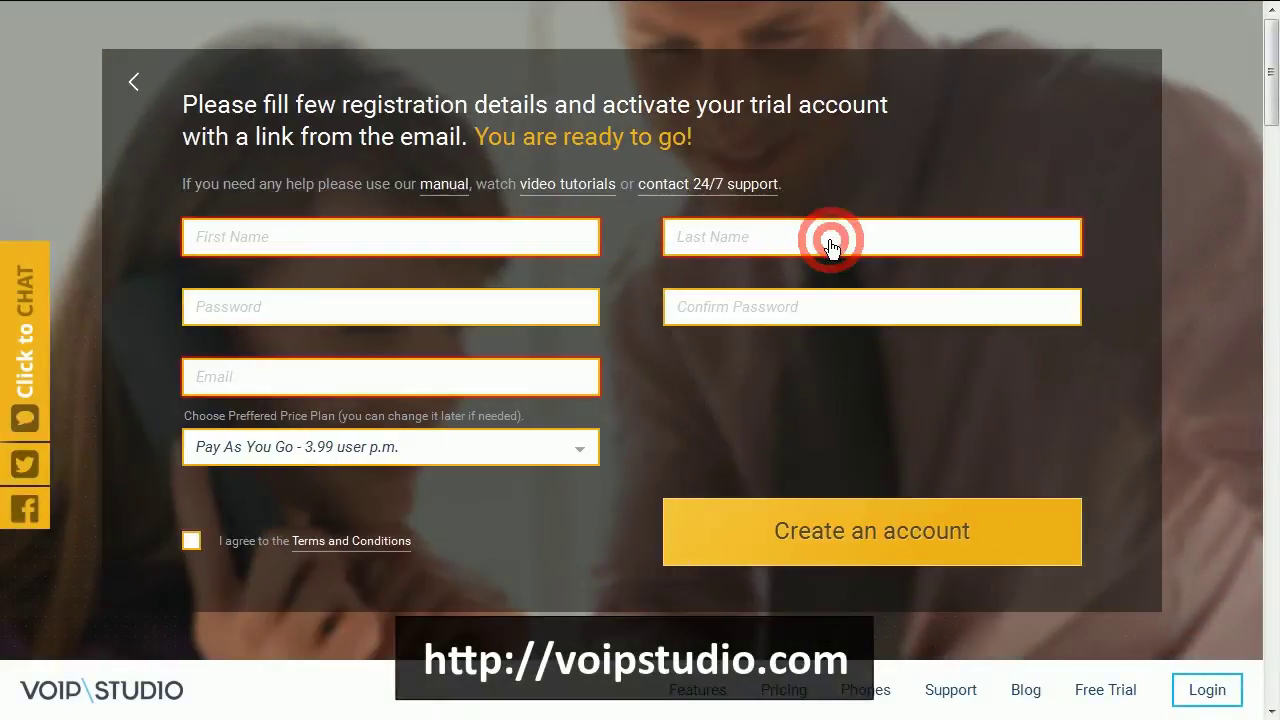
- Enter a first and last name and a matching password, then start the e-mail field on the VoIP Studio trial form
click(328, 238)
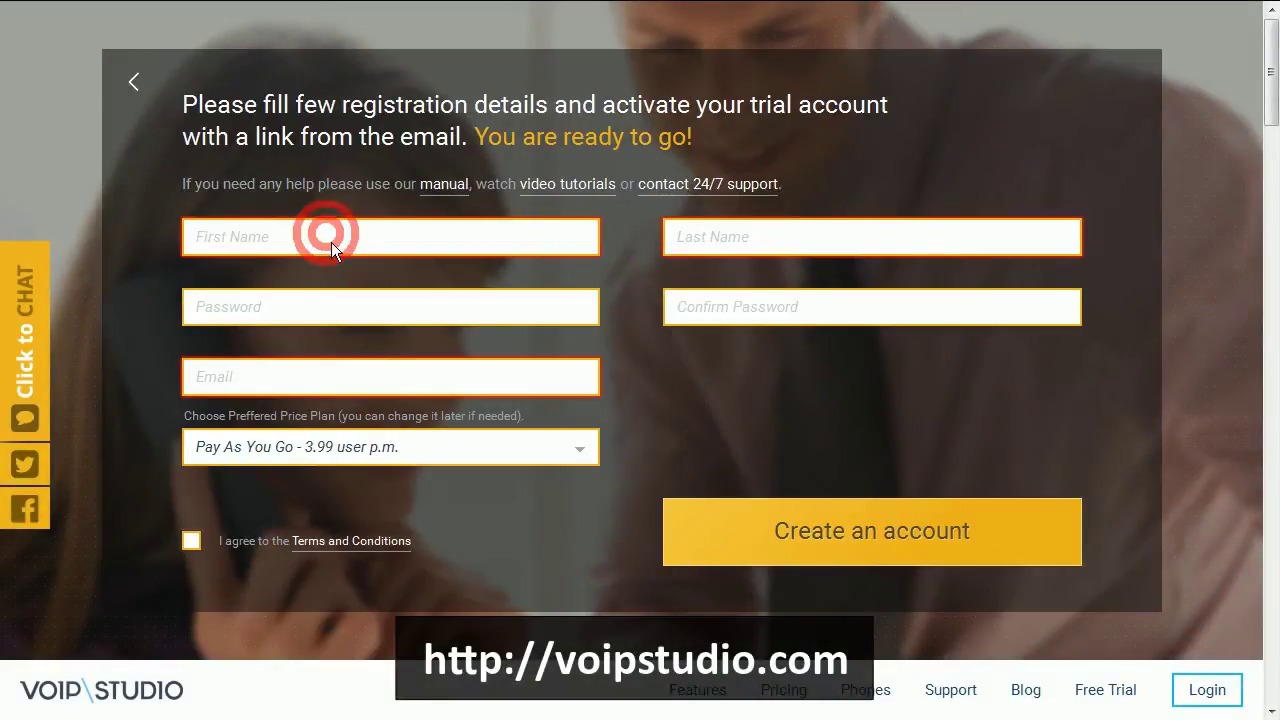
key(Tab)
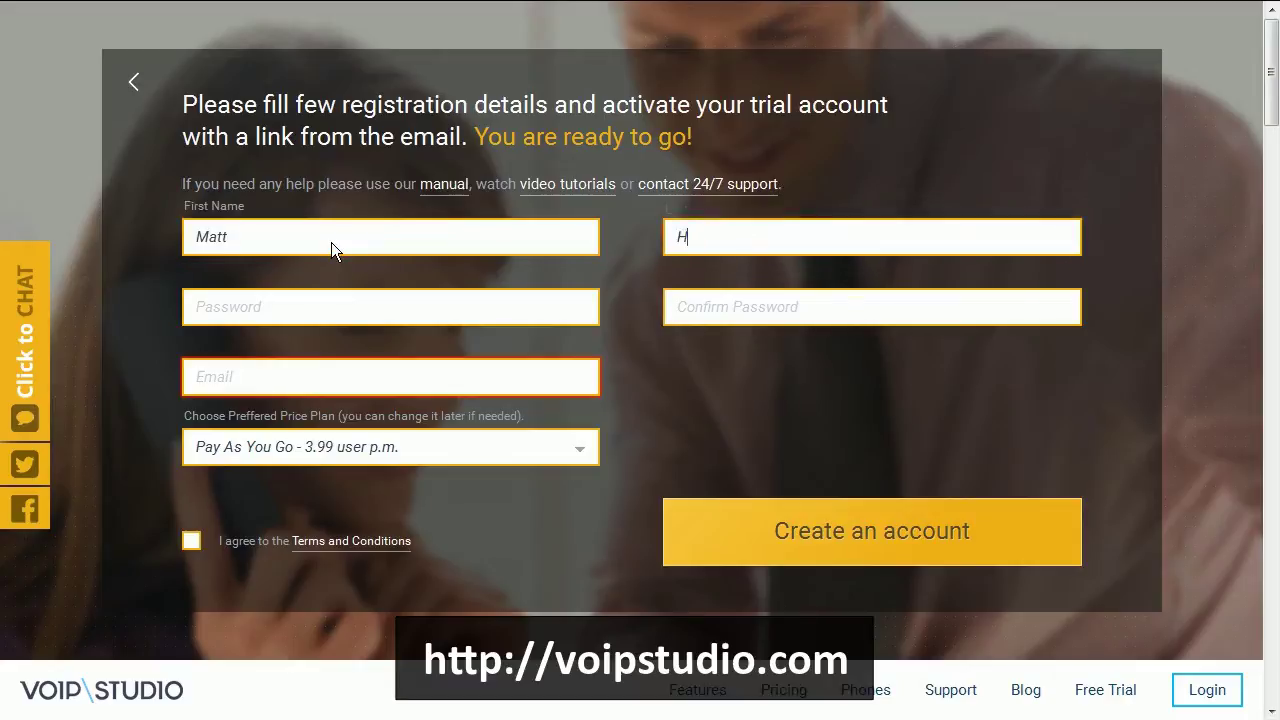
key(Tab)
text(1234567)
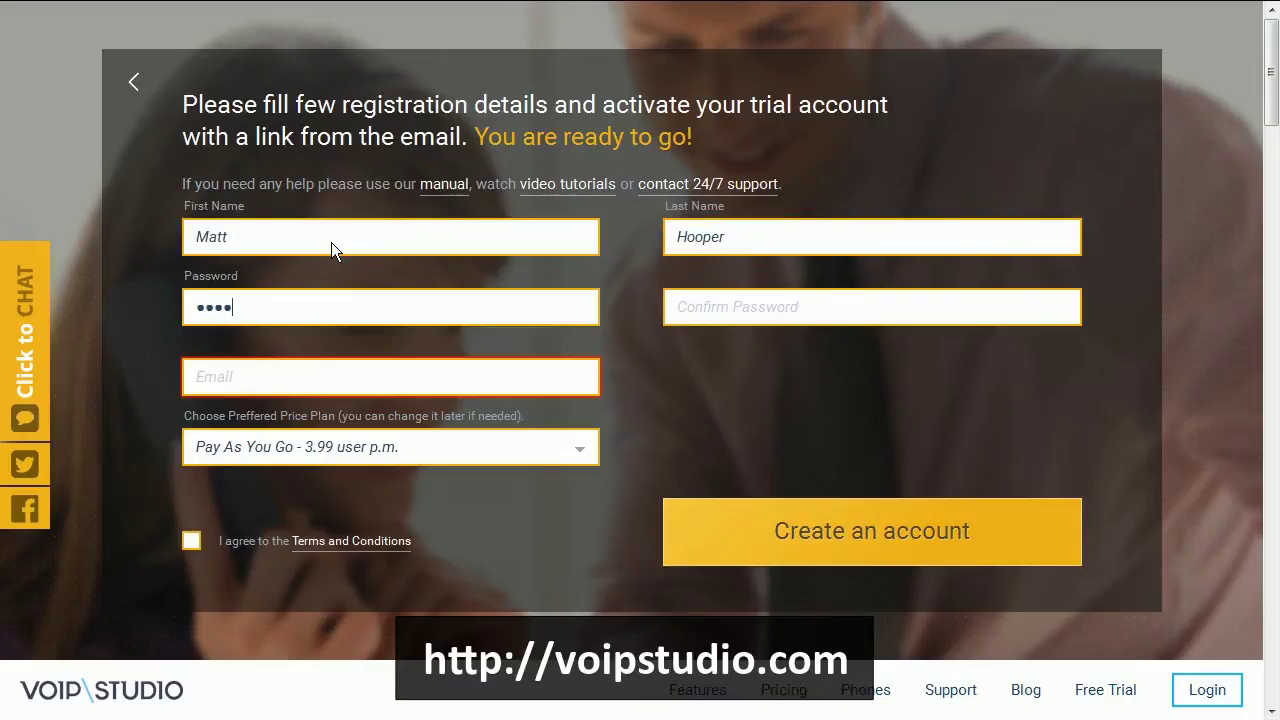
key(Tab)
text(1234567)
key(Tab)
text(mat)
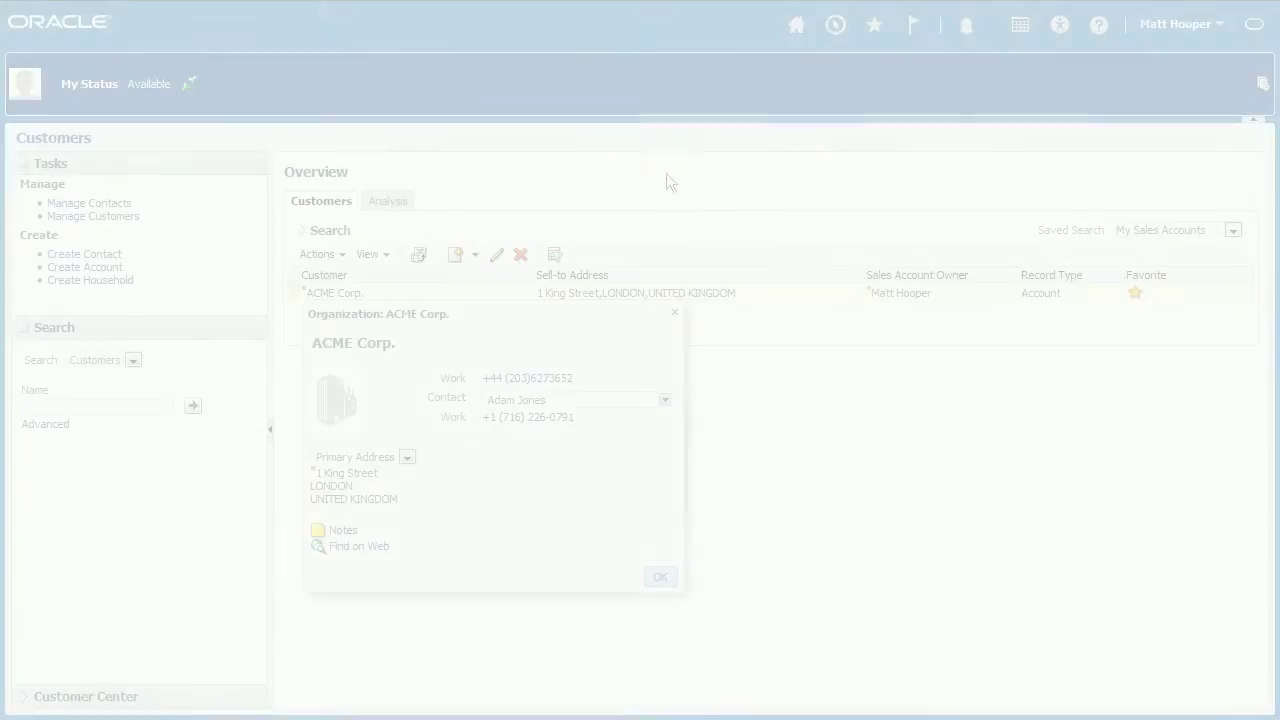
- Call the ACME Corp. contact's work phone, then sign in to Oracle Sales Cloud with the user ID and password
click(542, 421)
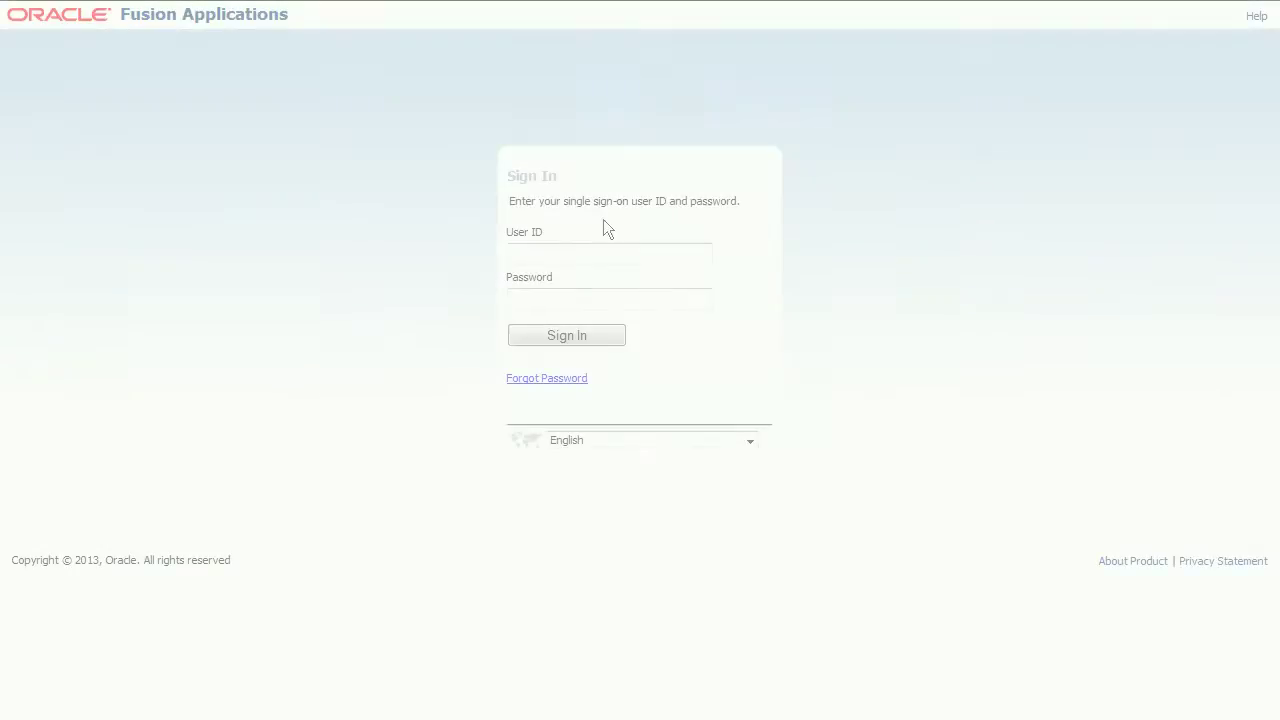
click(606, 252)
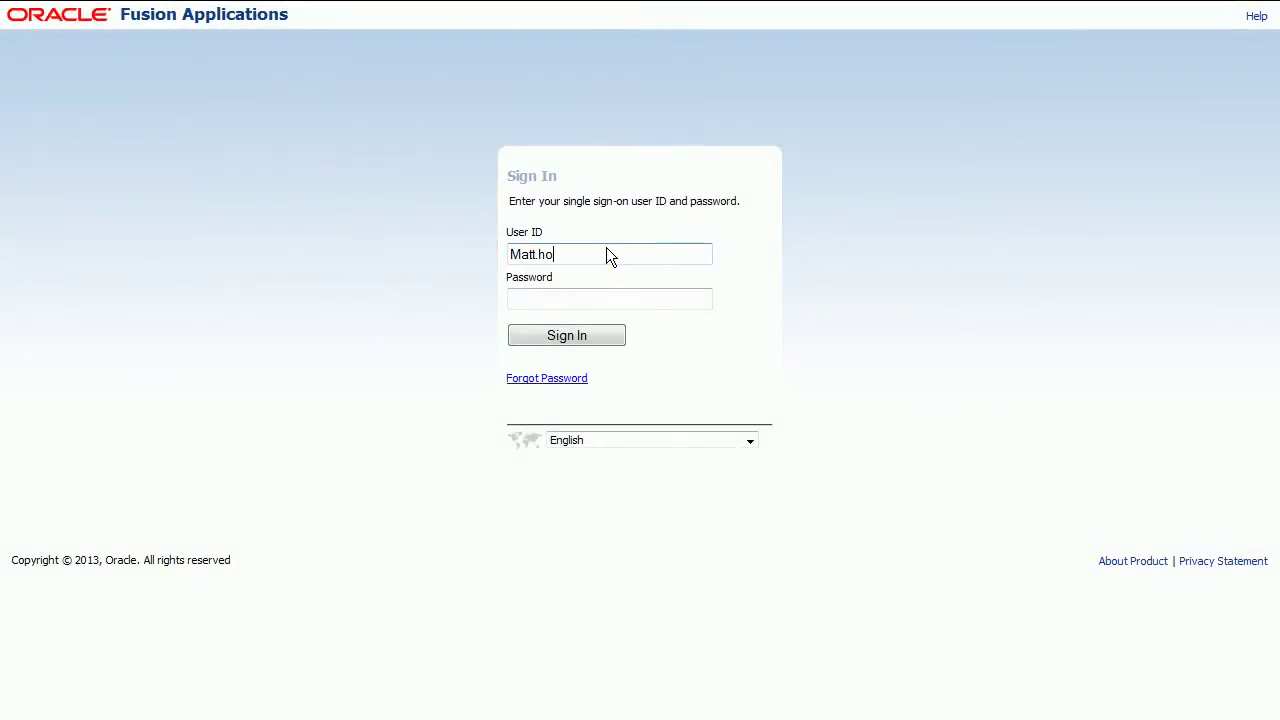
key(Tab)
text(•••••••)
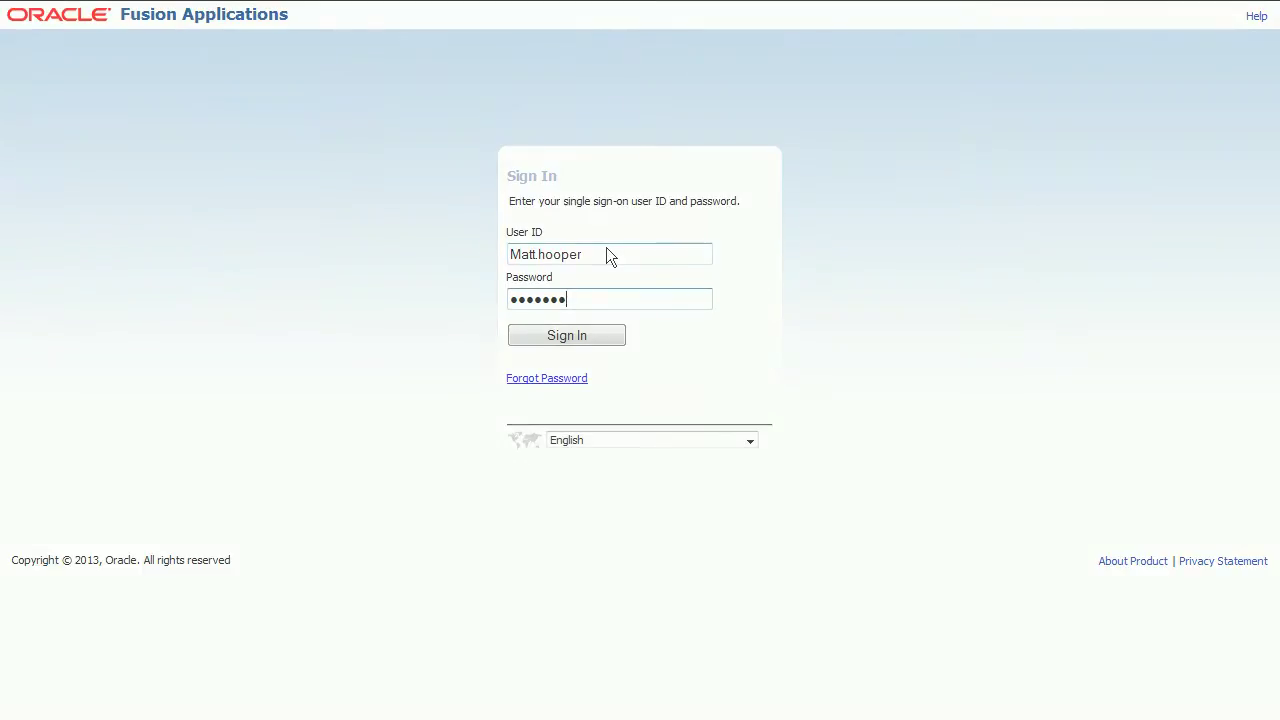
key(Return)
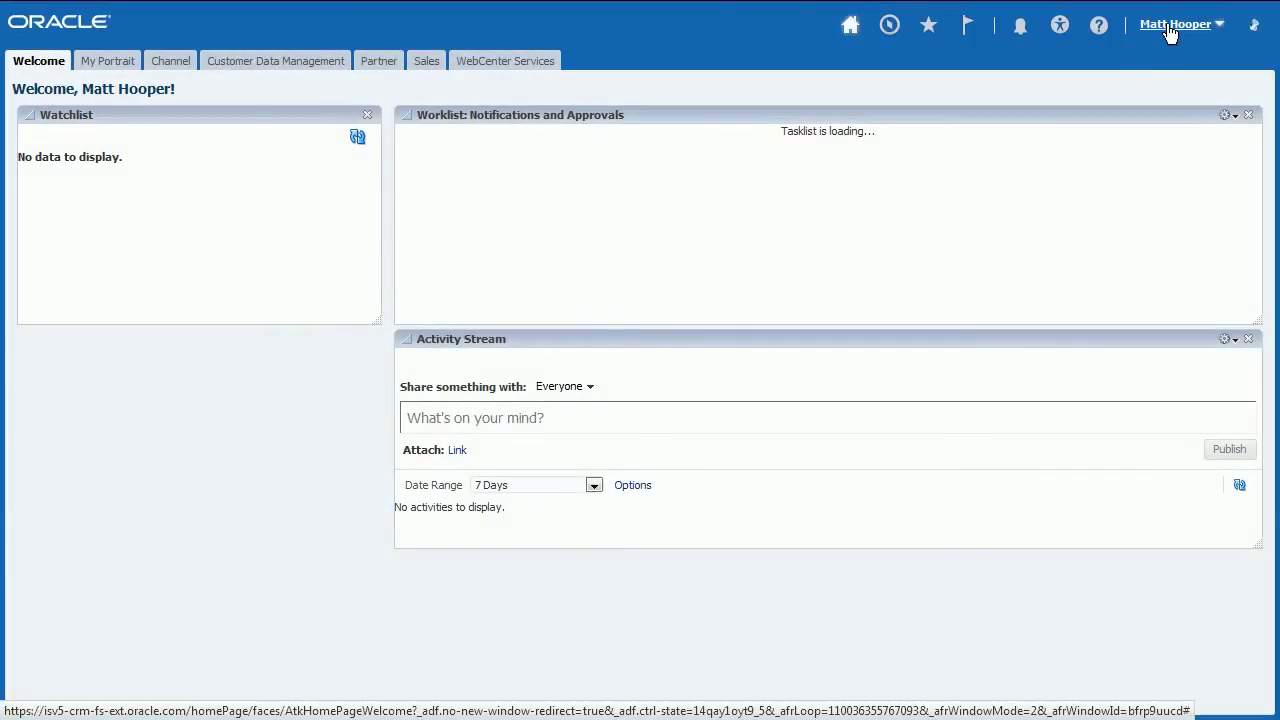
click(1170, 26)
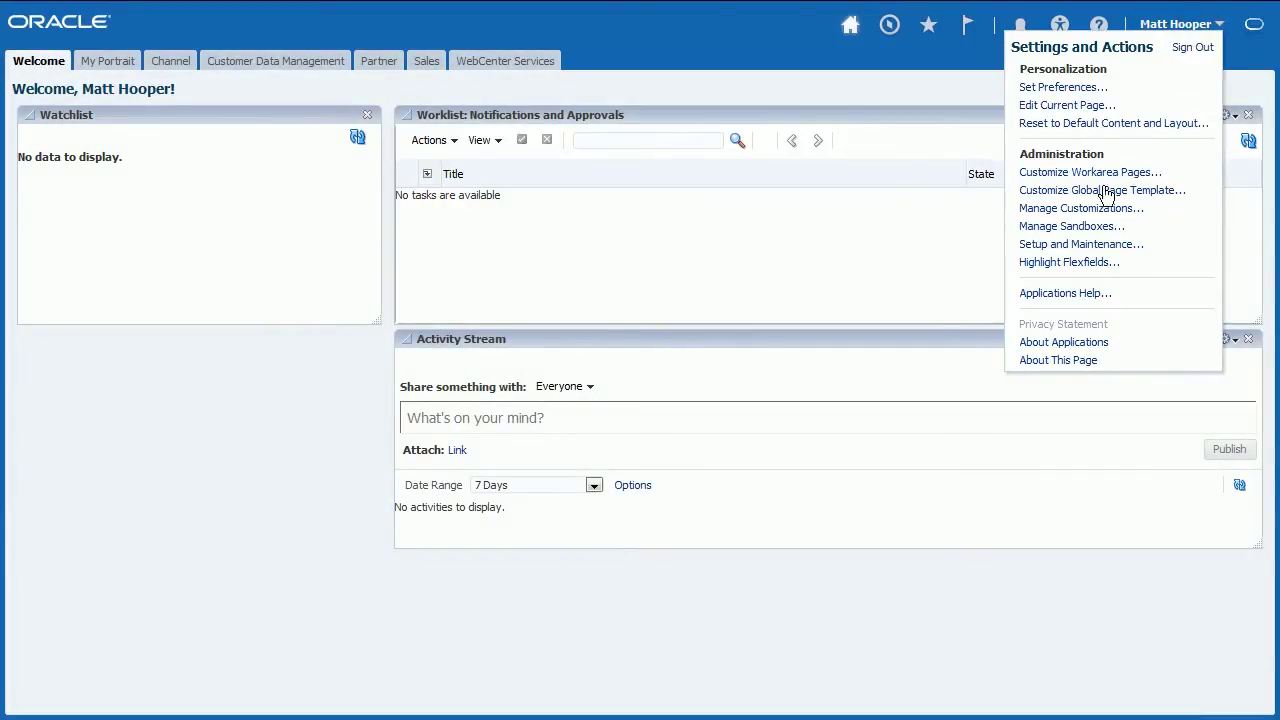
- In Setup and Maintenance, search all tasks for 'connector' and open Manage Communication Connectors
click(1094, 247)
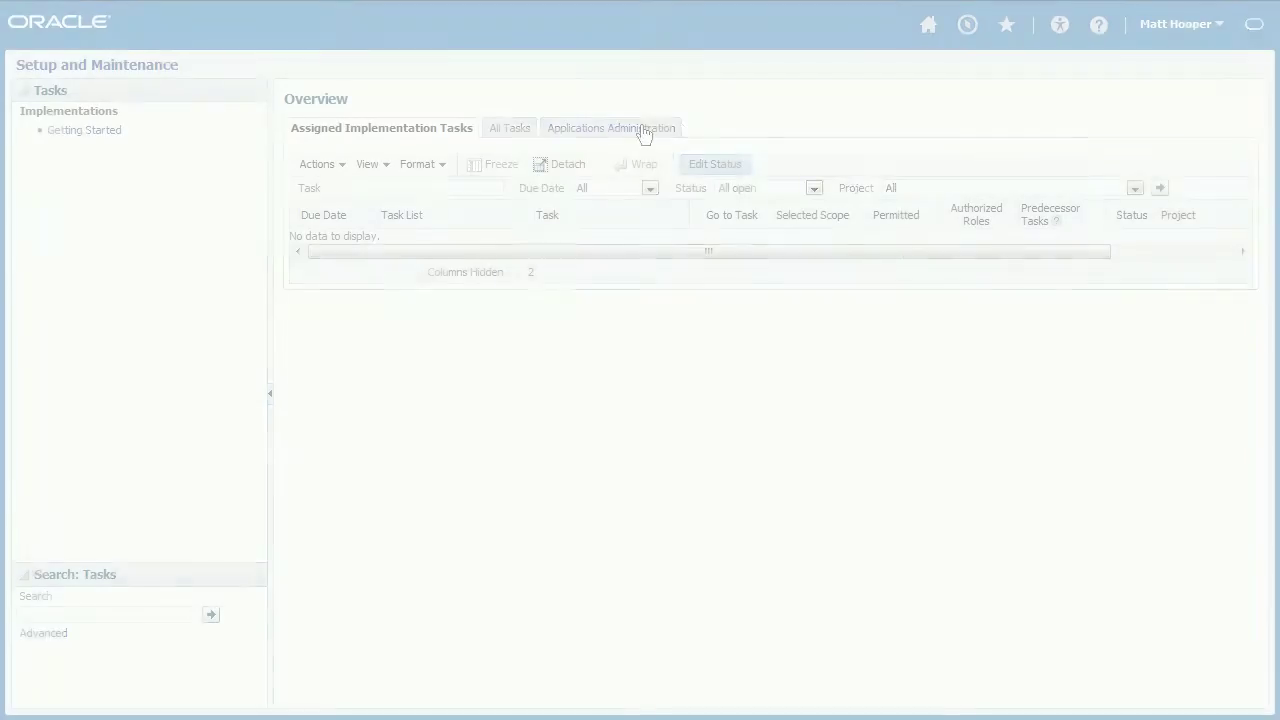
click(509, 128)
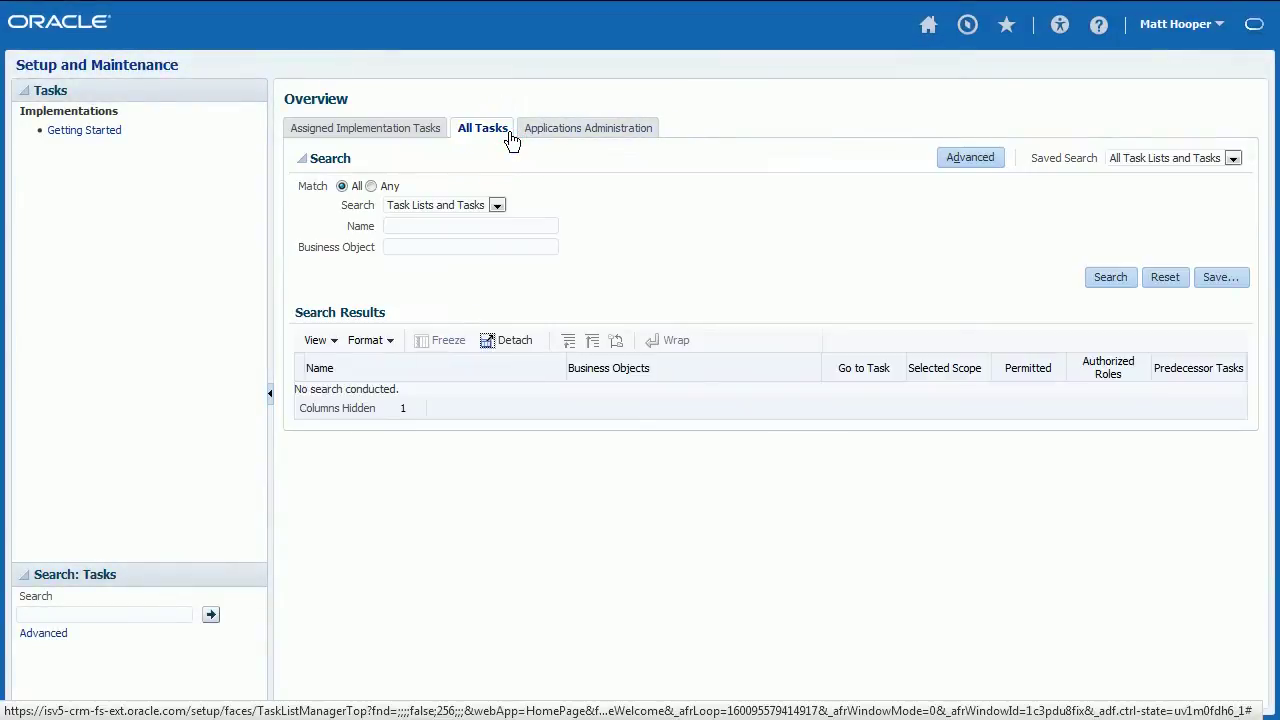
click(487, 227)
text(connec)
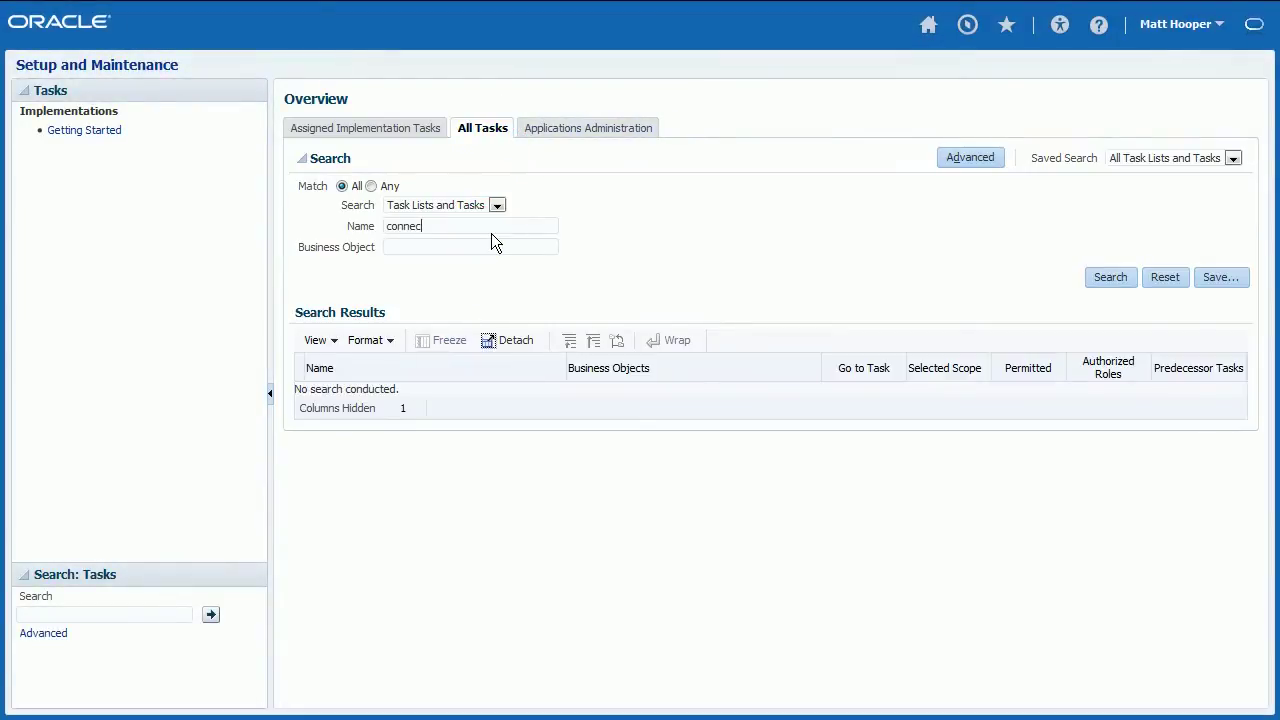
text(tor)
click(1096, 284)
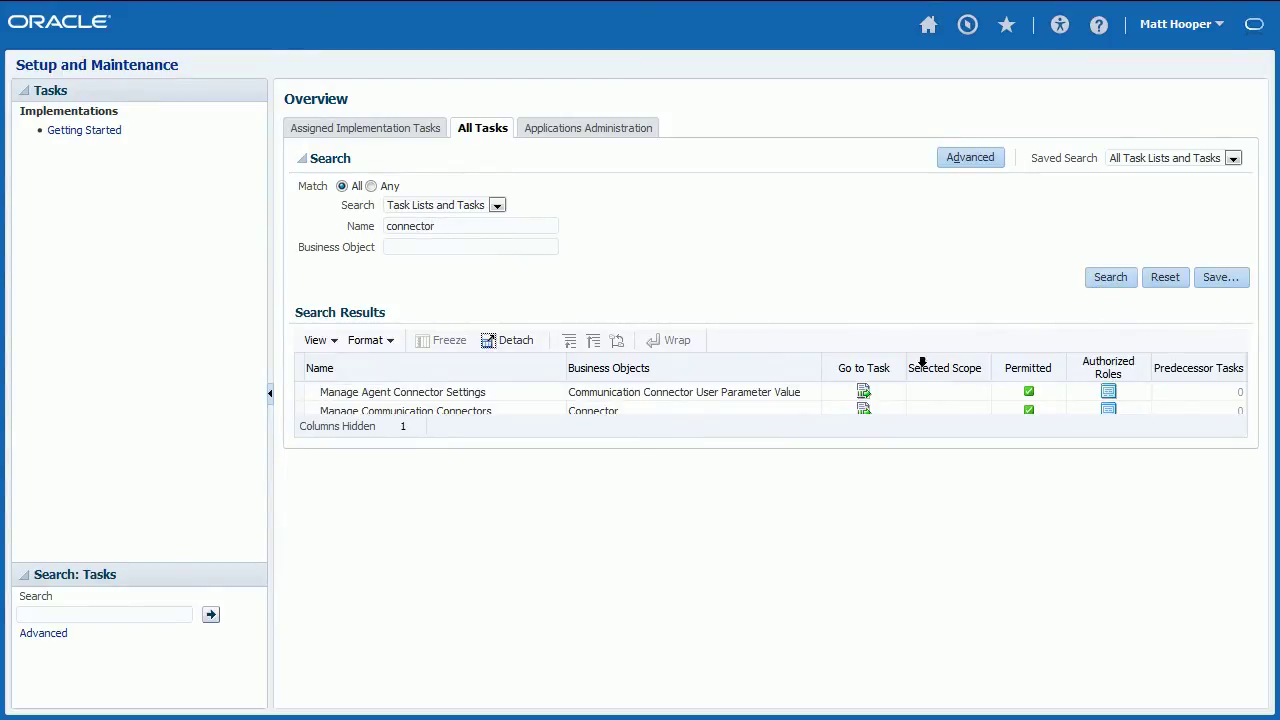
click(866, 417)
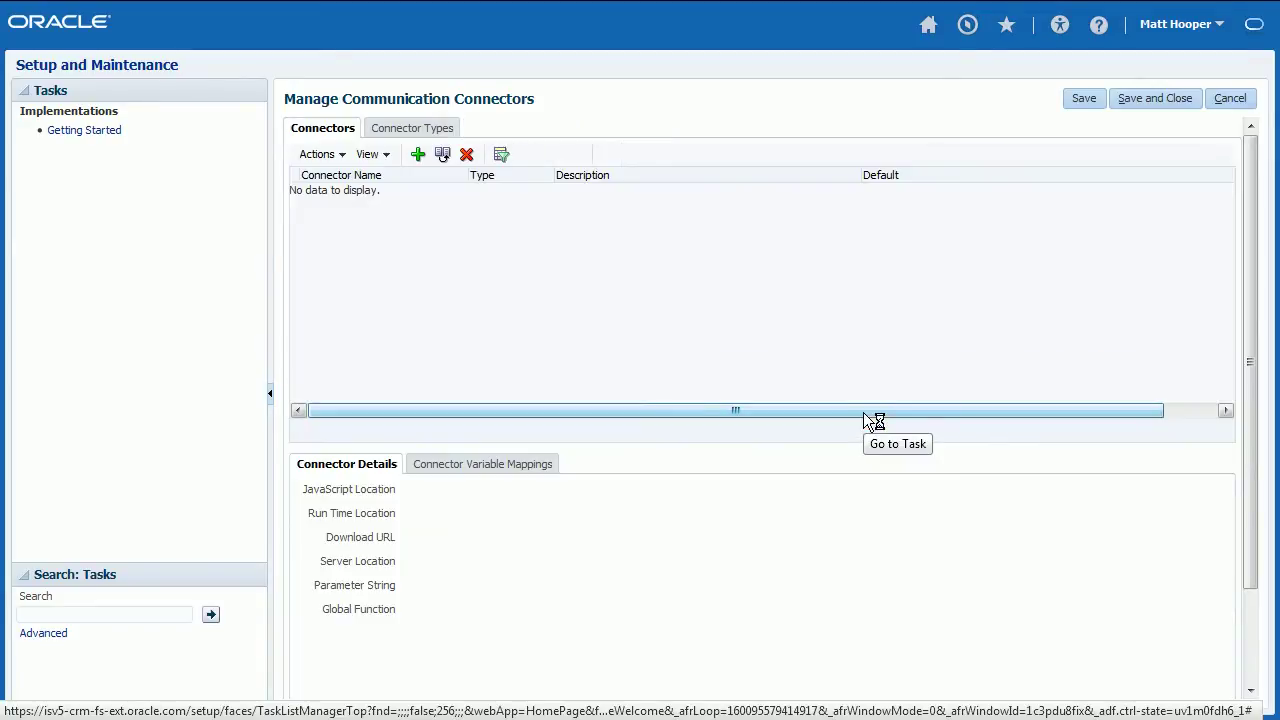
- Add a Hosted PBX connector type described as 'Defines communication parameters with Hosted PBX'
click(421, 129)
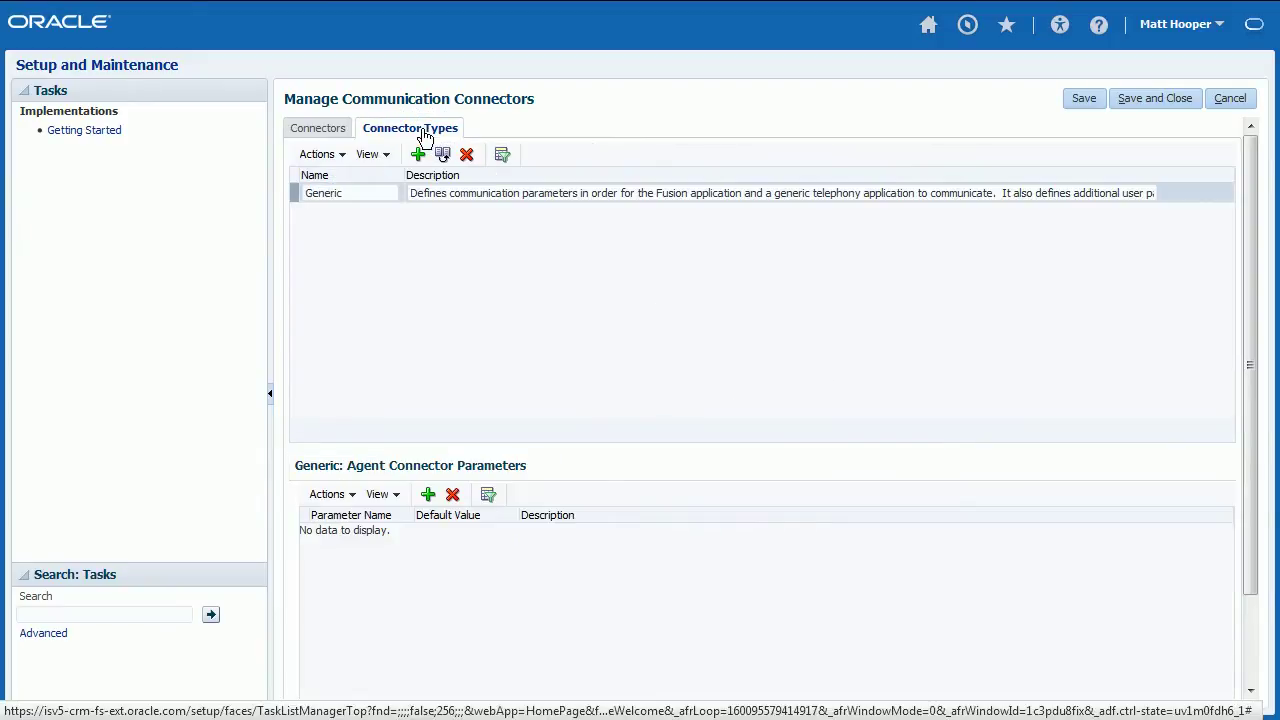
click(418, 154)
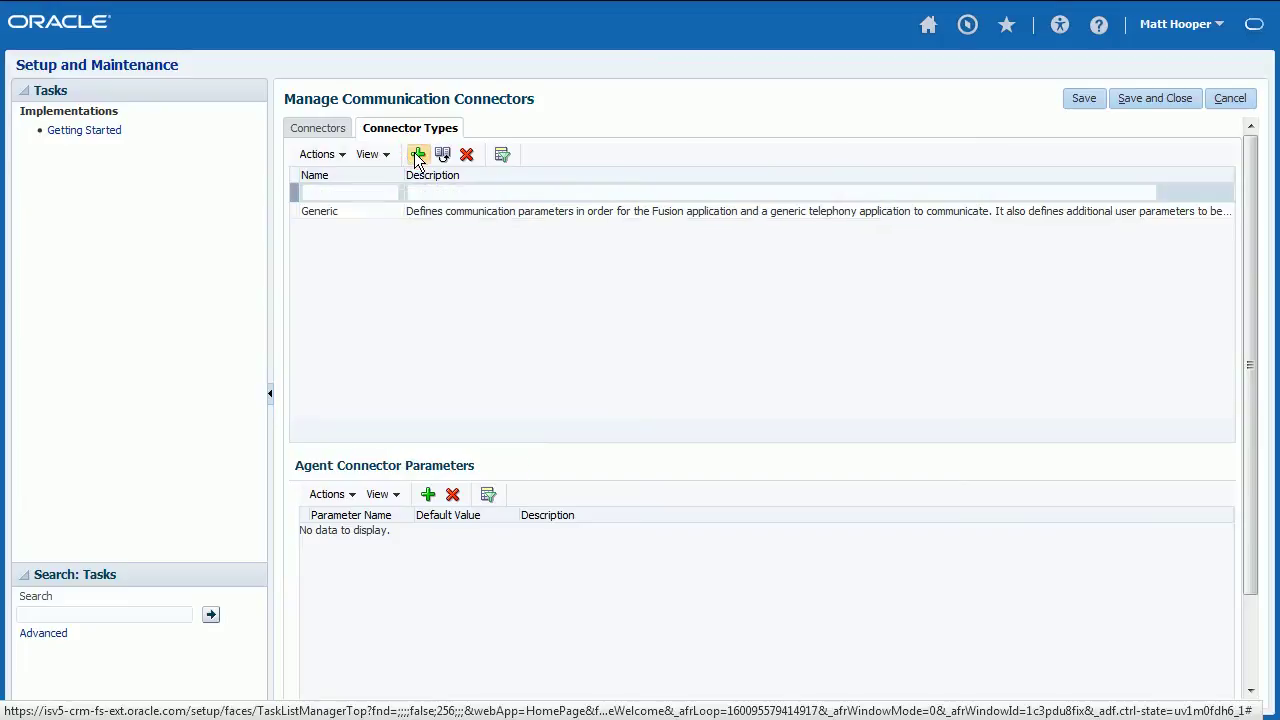
click(384, 192)
text(Hosted PBX)
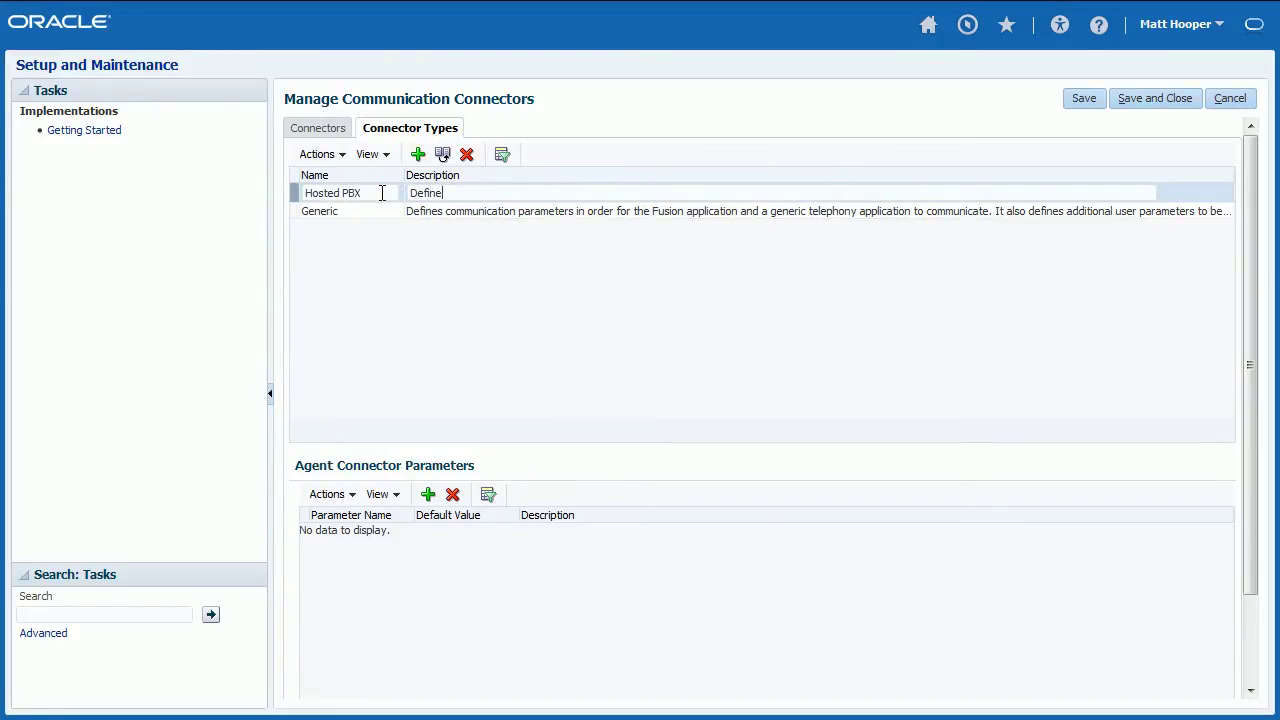
text(Defines communication parameter)
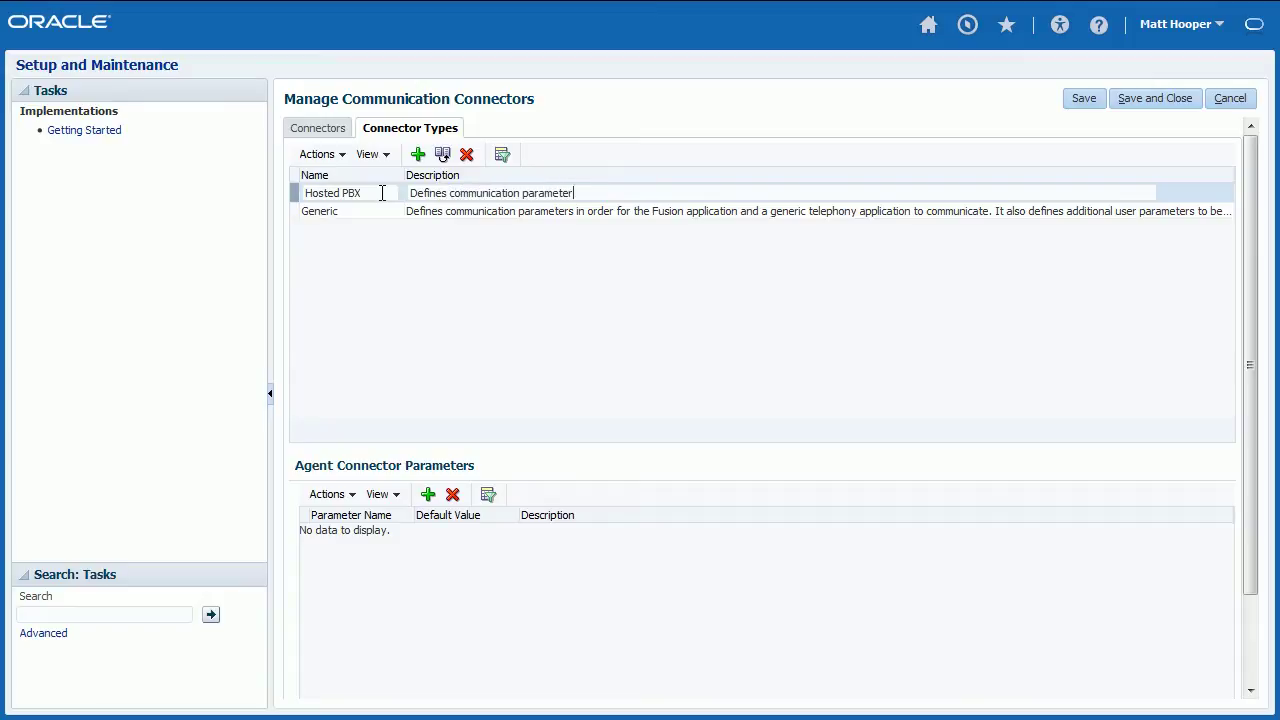
text(s with Hosted PBX)
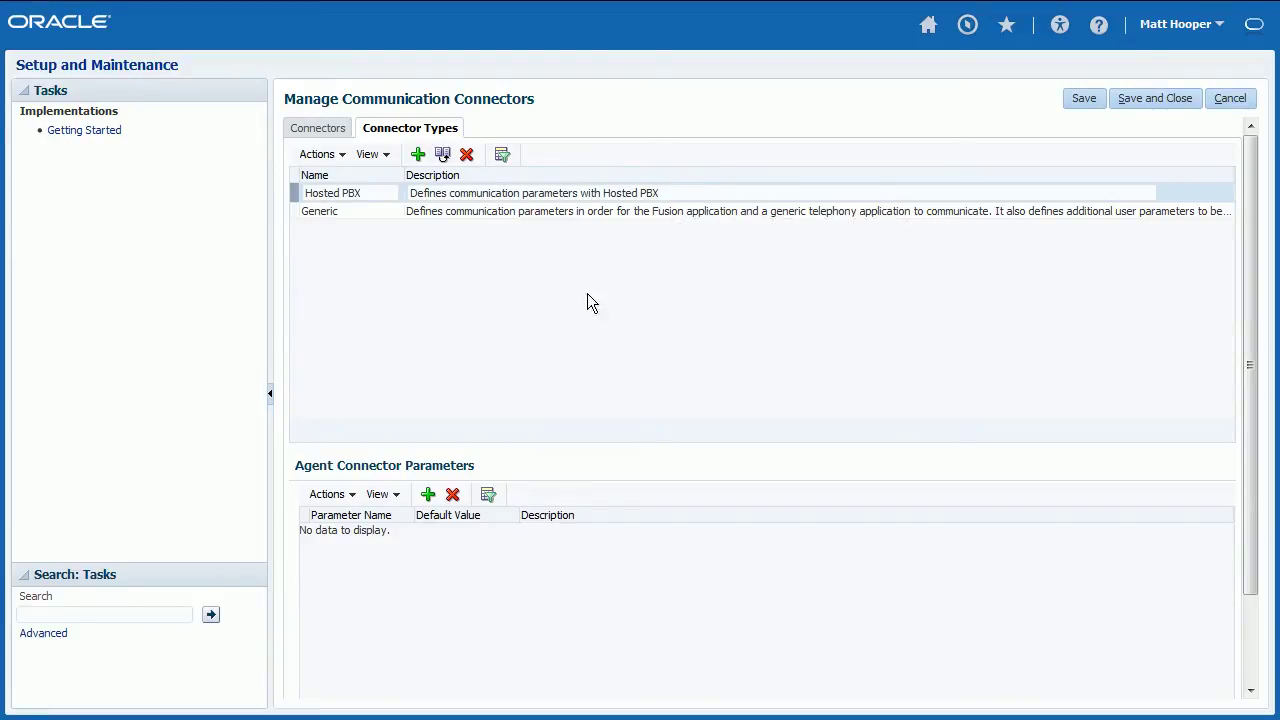
- Add agent connector parameters AcdExtension and AcdUserId to the connector type
click(428, 494)
click(381, 531)
text(AcdExtension)
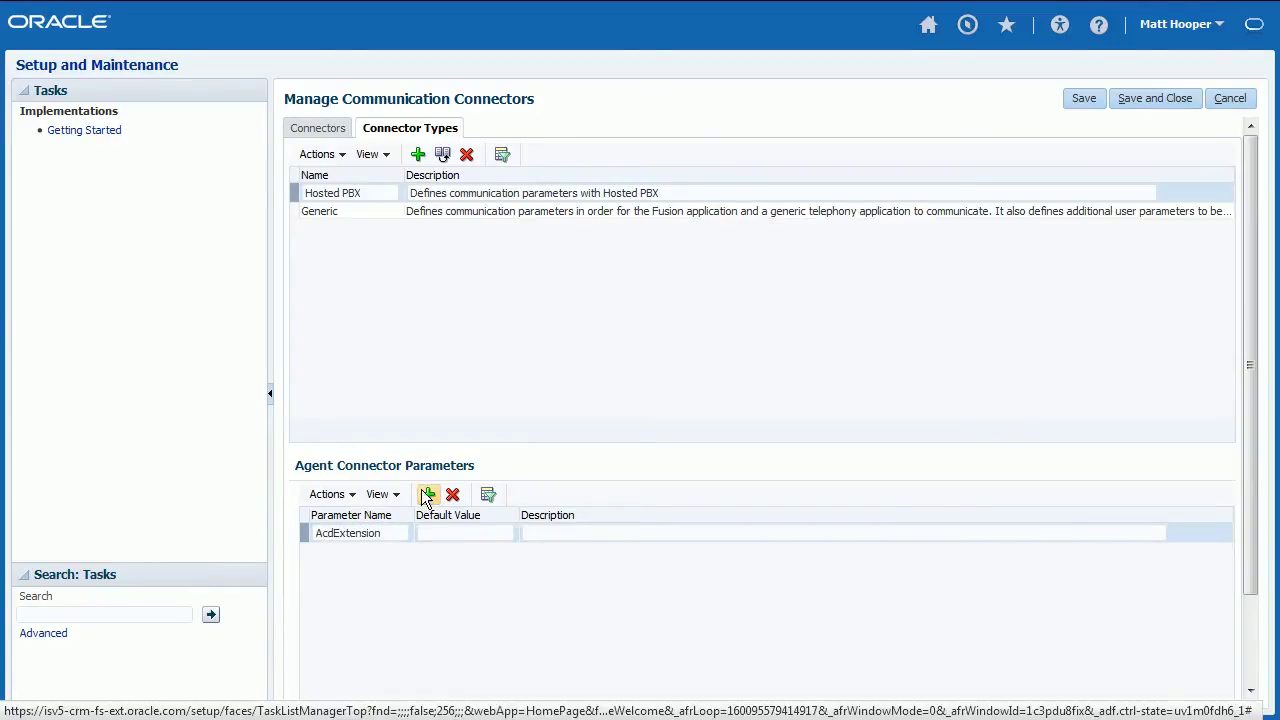
click(428, 494)
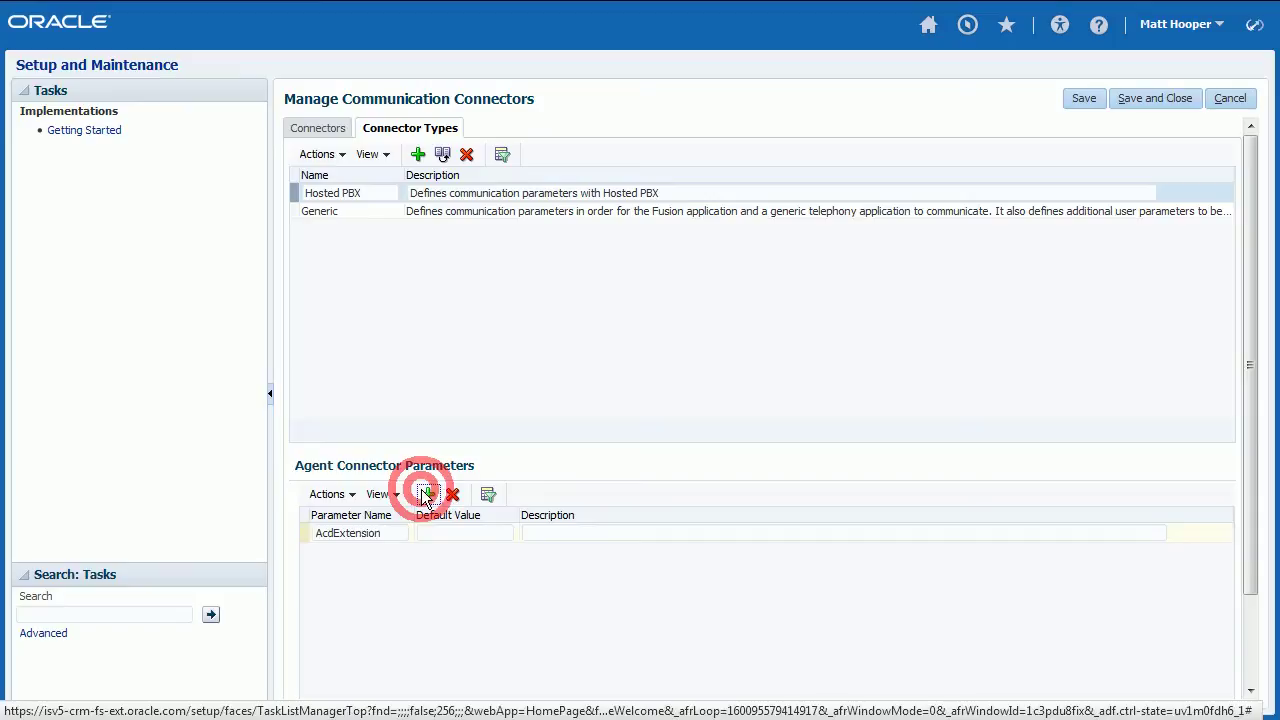
click(389, 533)
text(AcdUserId)
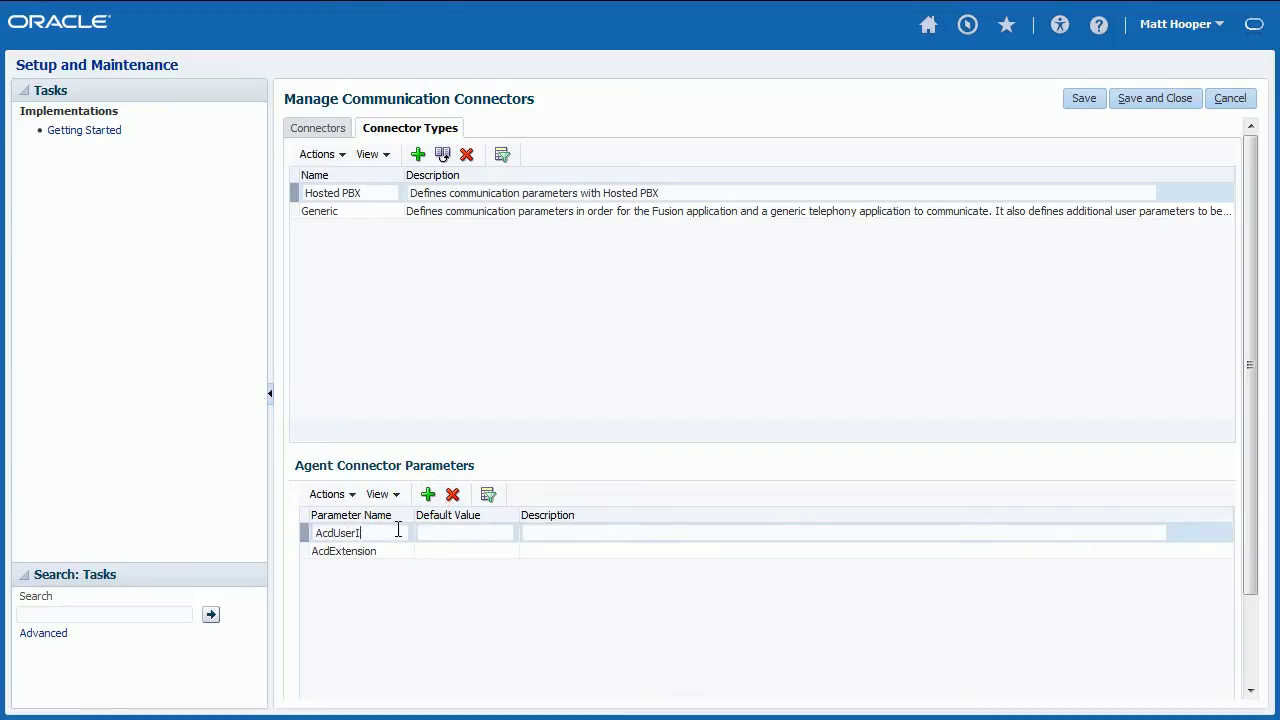
- Add a new connector named Hosted PBX with connector type Hosted PBX
click(336, 136)
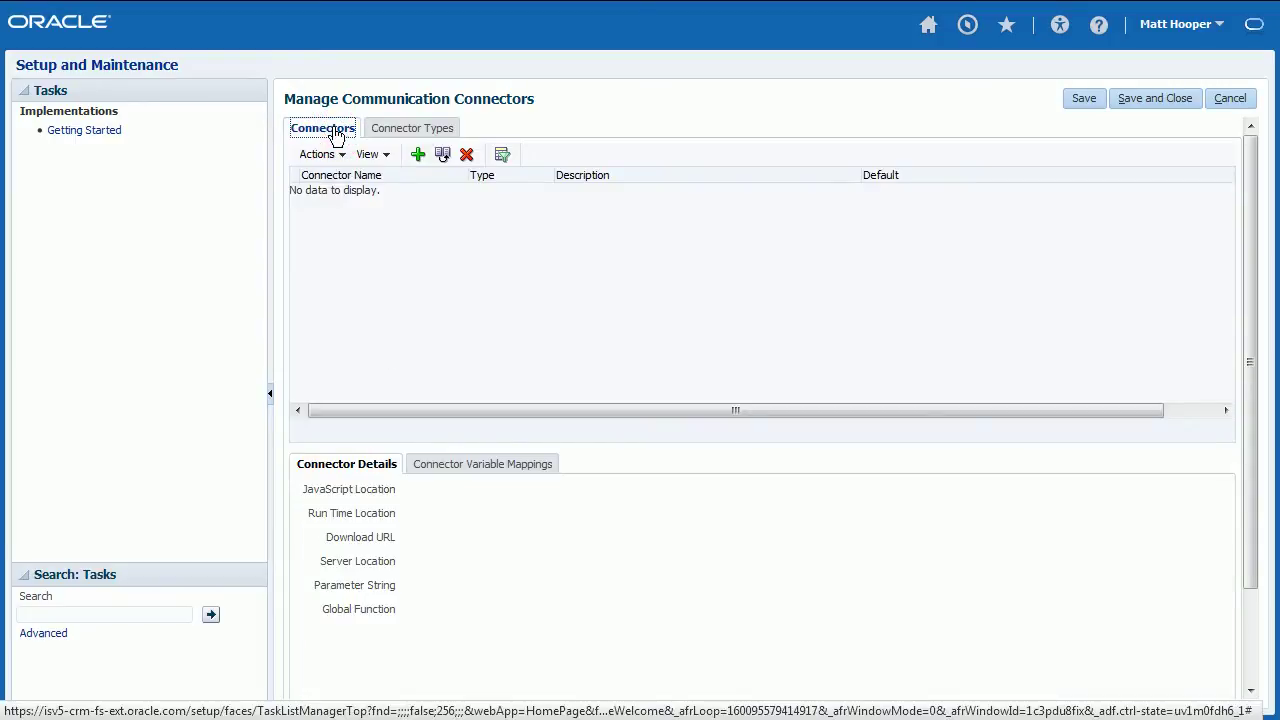
click(418, 156)
click(399, 193)
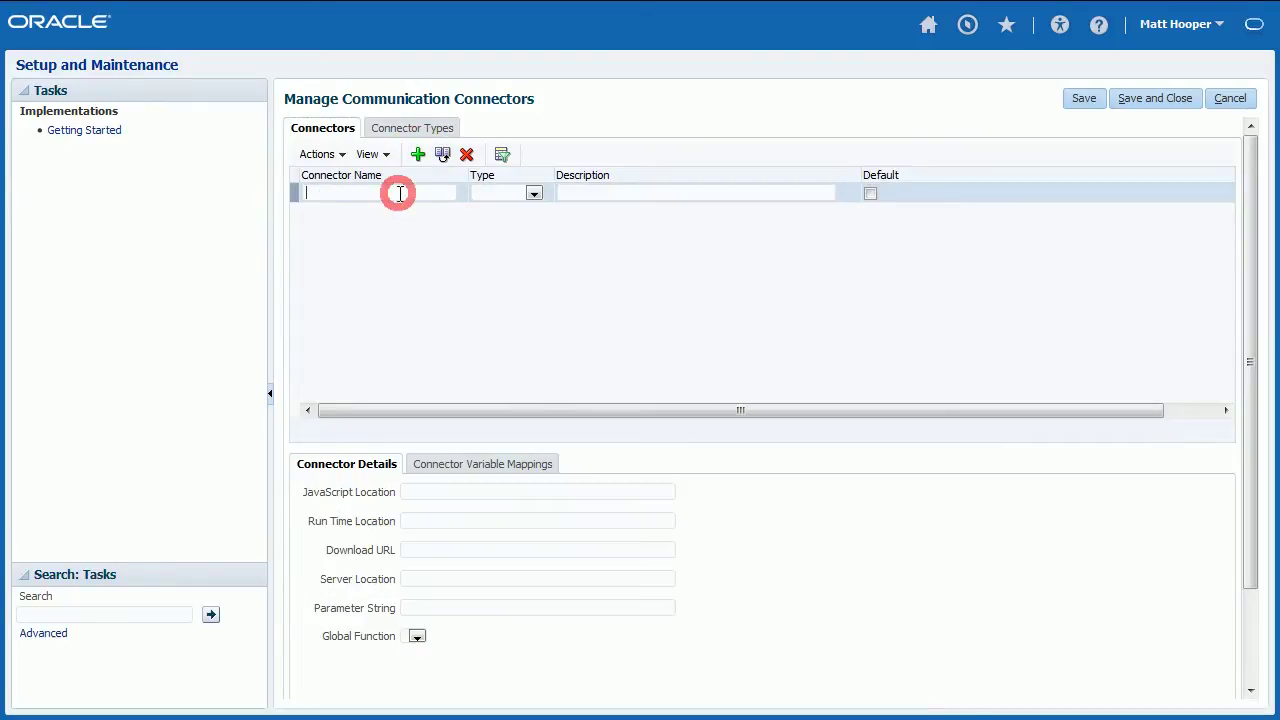
text(Hosted PBX)
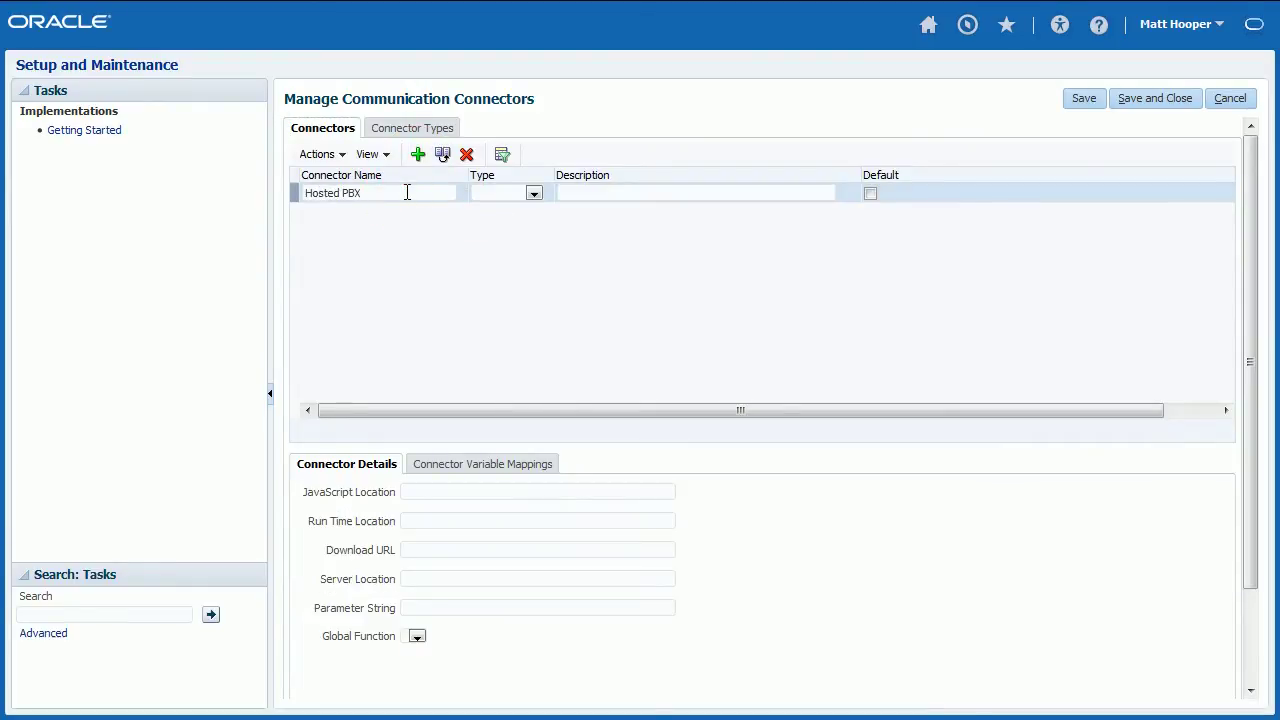
click(533, 193)
click(522, 231)
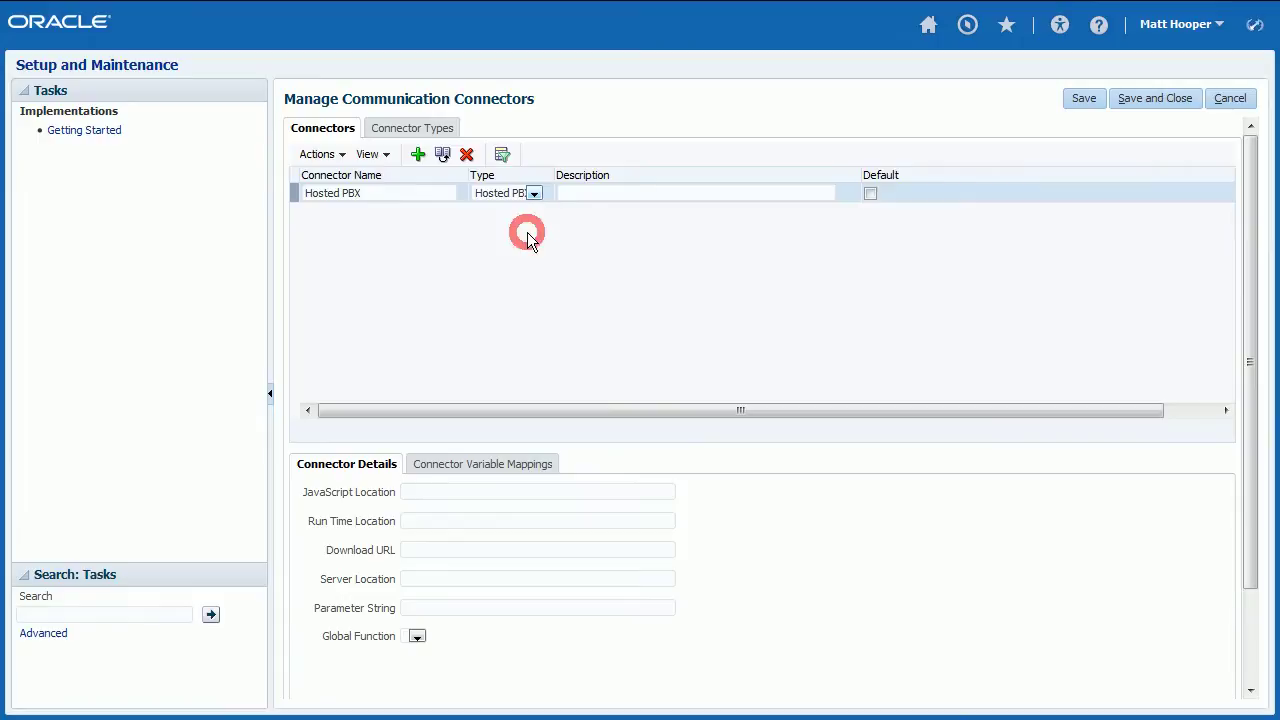
click(619, 193)
text(Hosted PBX Connector)
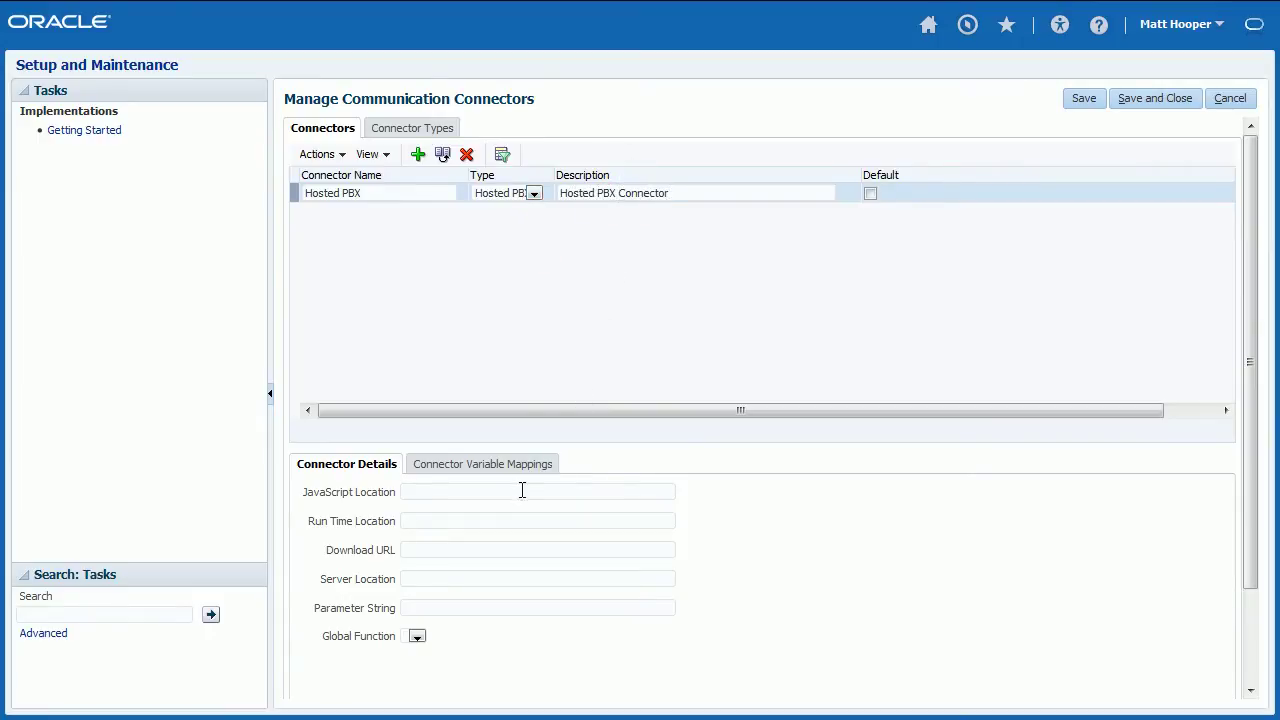
click(521, 491)
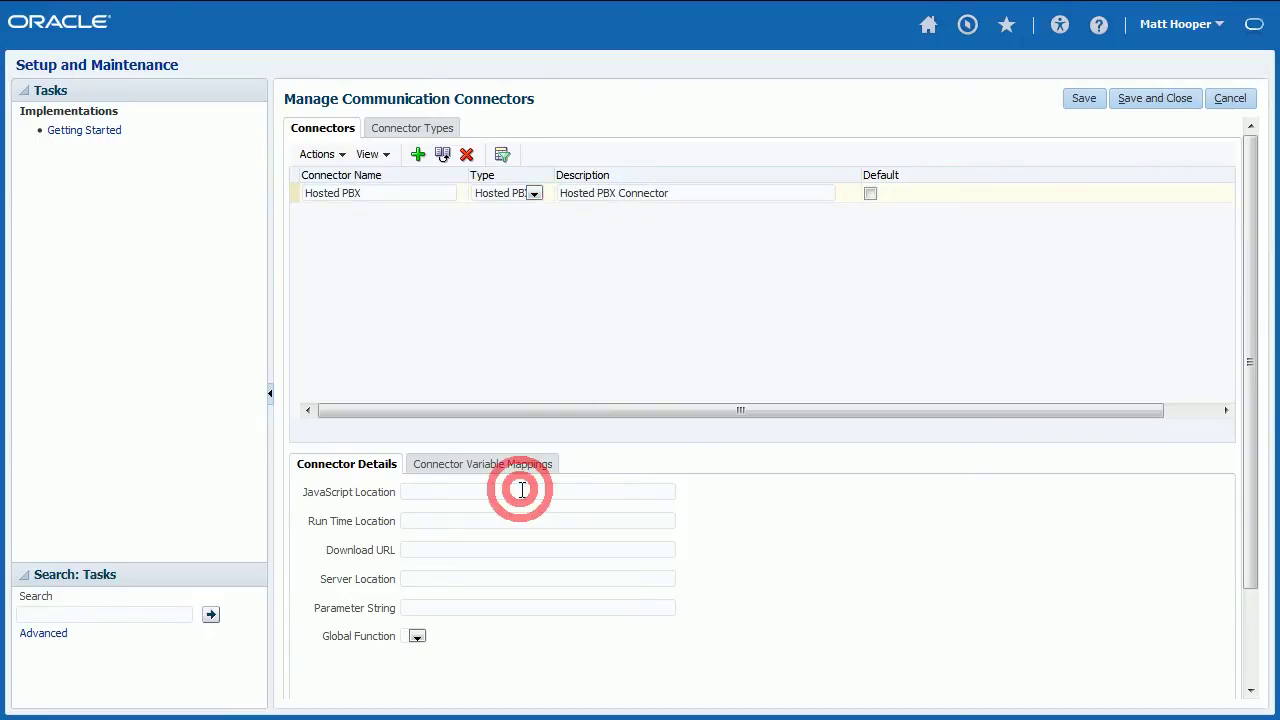
text(https://ssl)
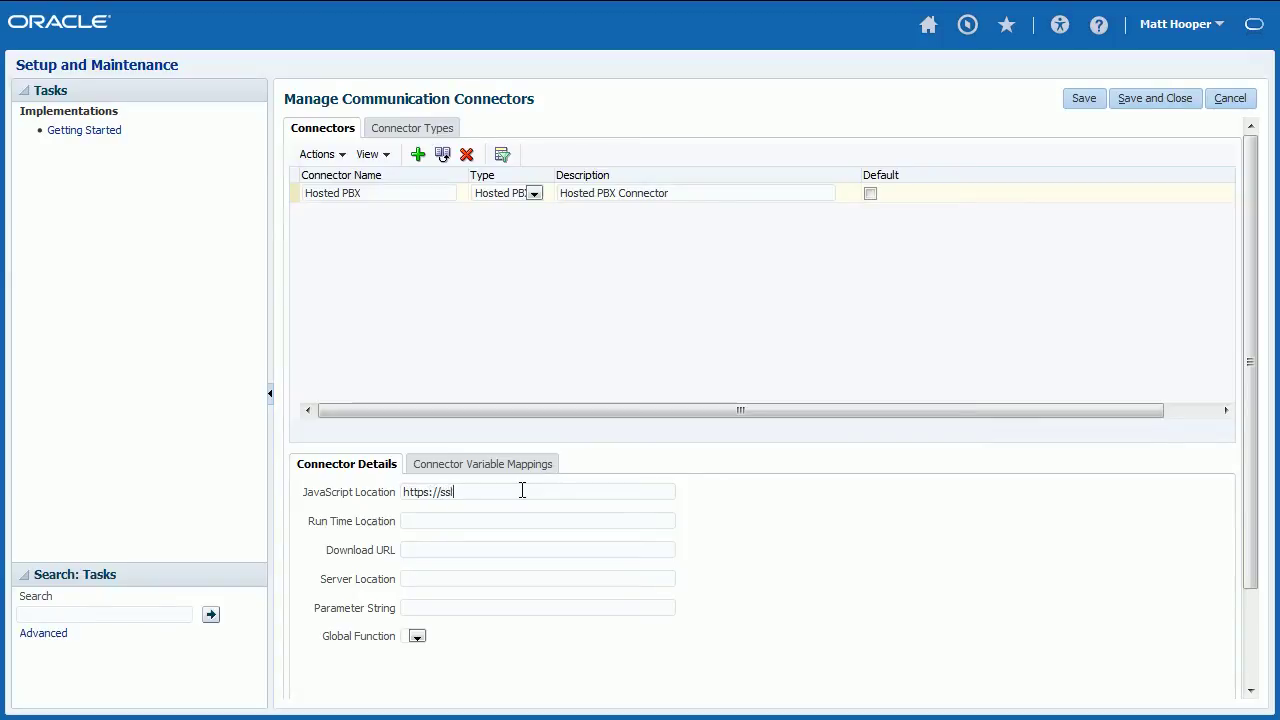
text(7.net/js/oracle-connector.js?domain=vo)
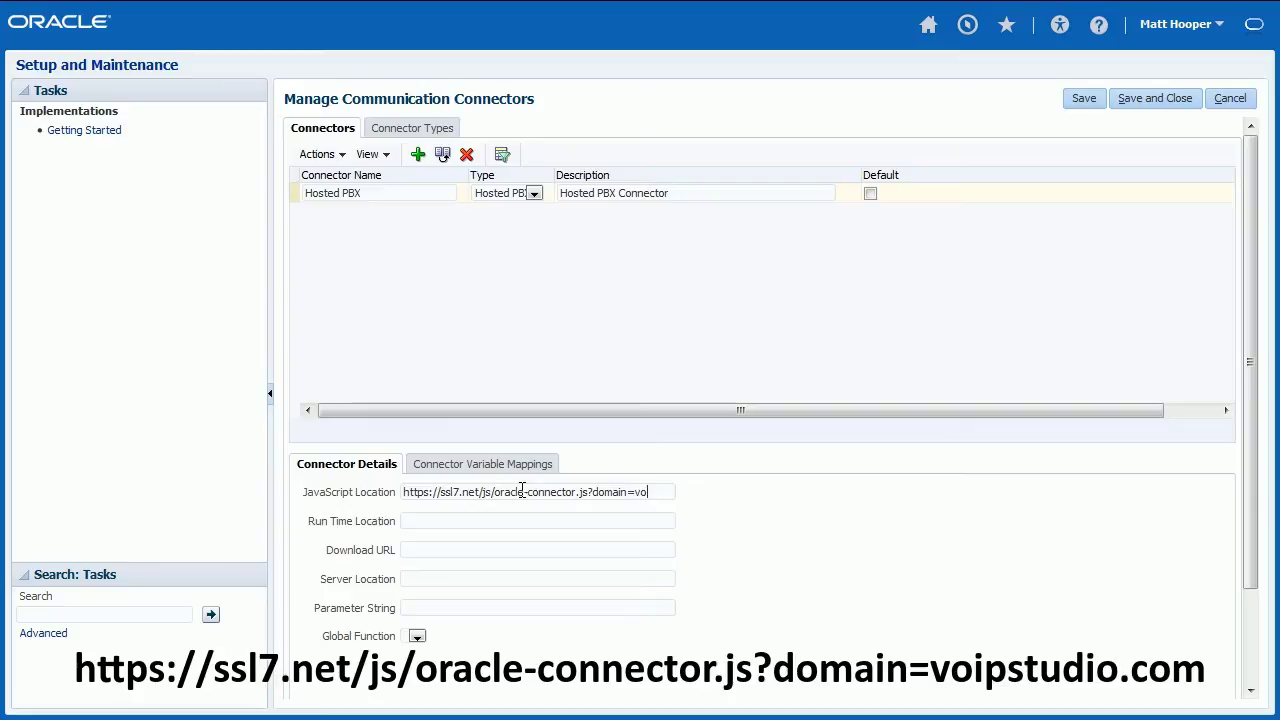
text(ipstudio.com)
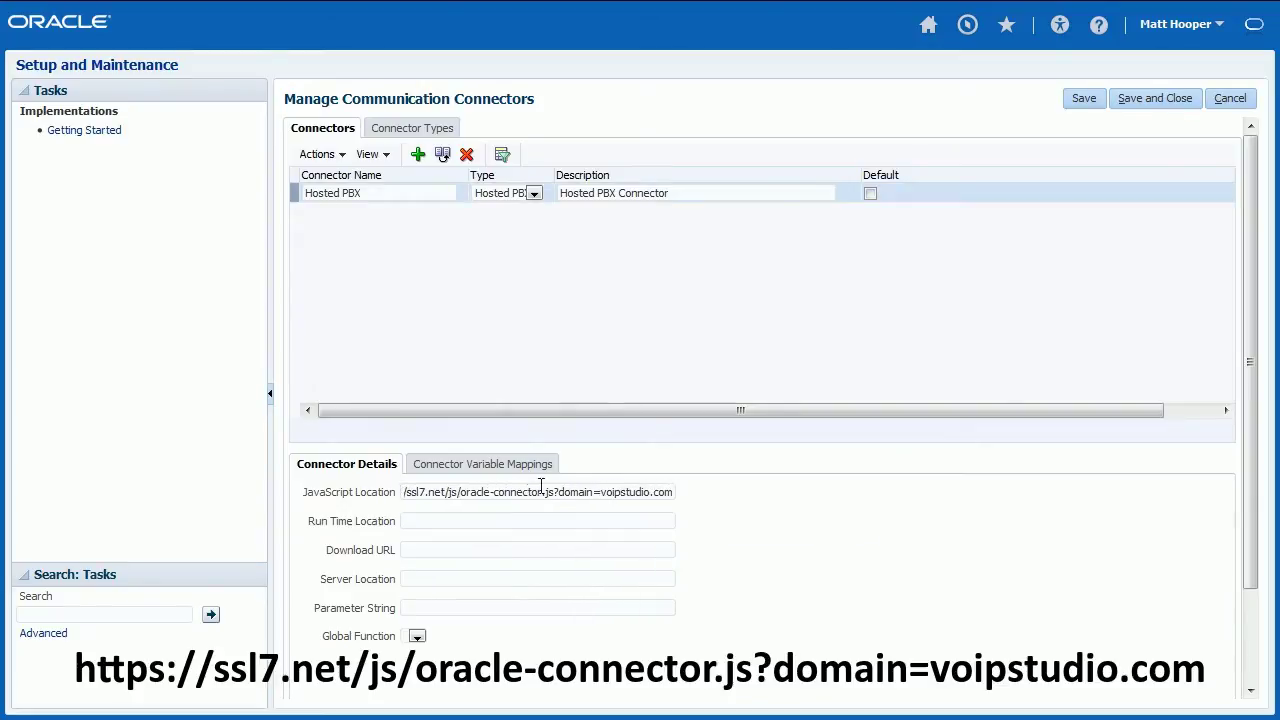
- Save the connector, then add an agent connector entry assigned to the user found by first-name search
click(1148, 98)
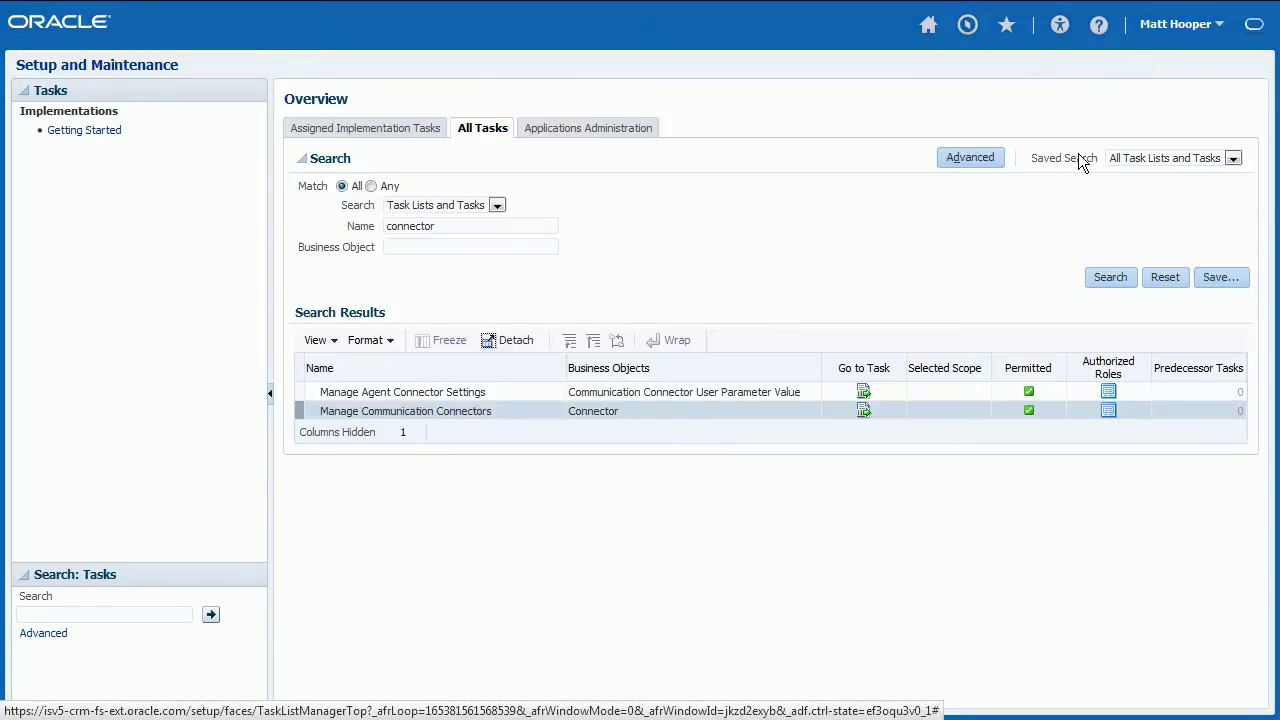
click(864, 392)
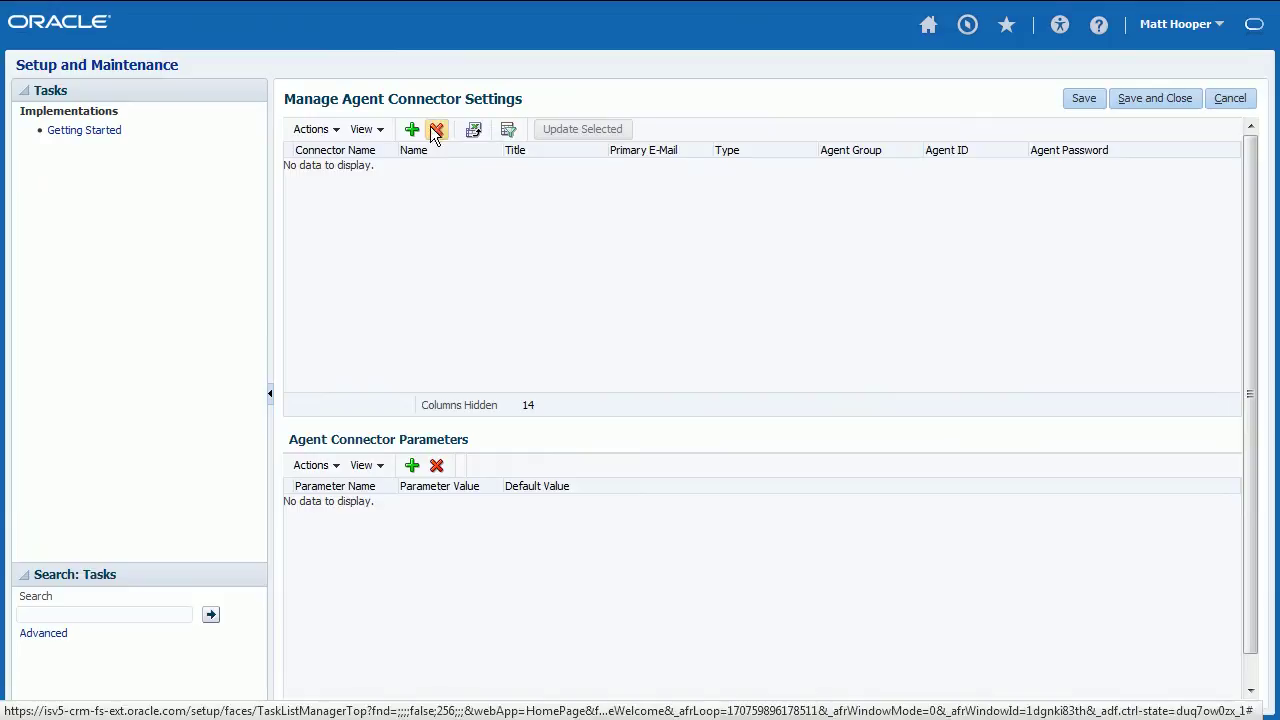
click(411, 130)
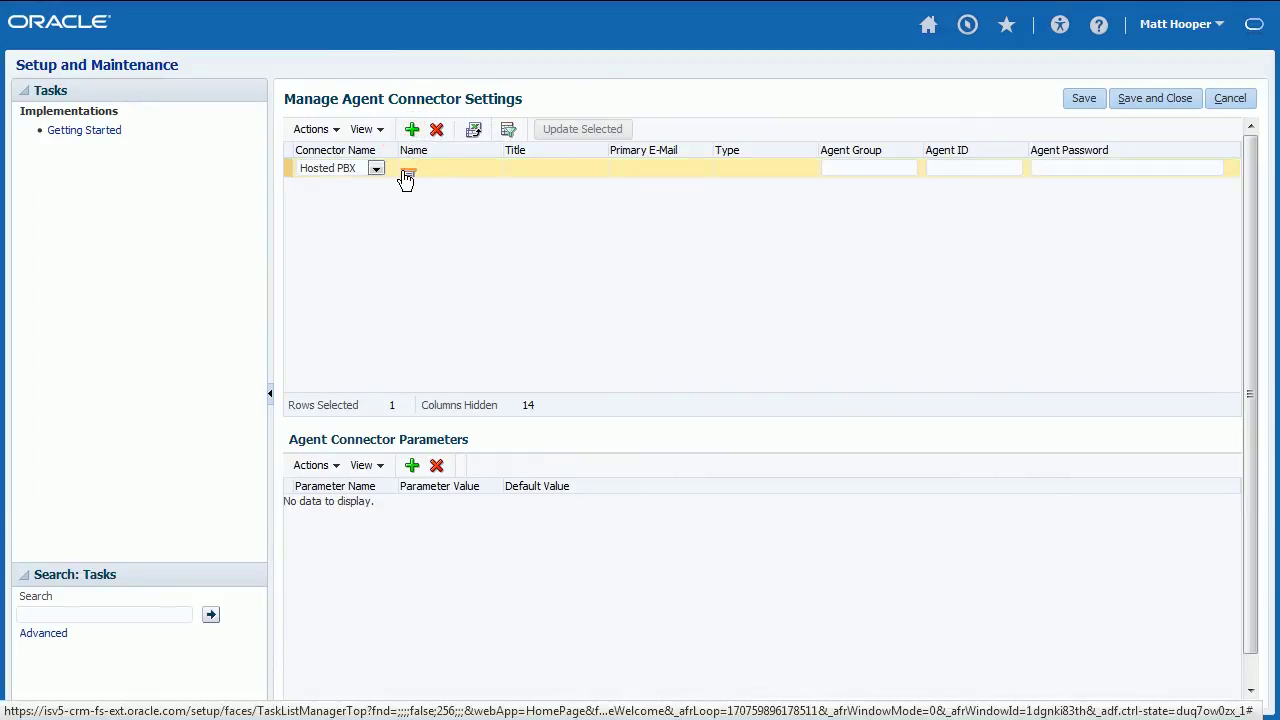
click(402, 172)
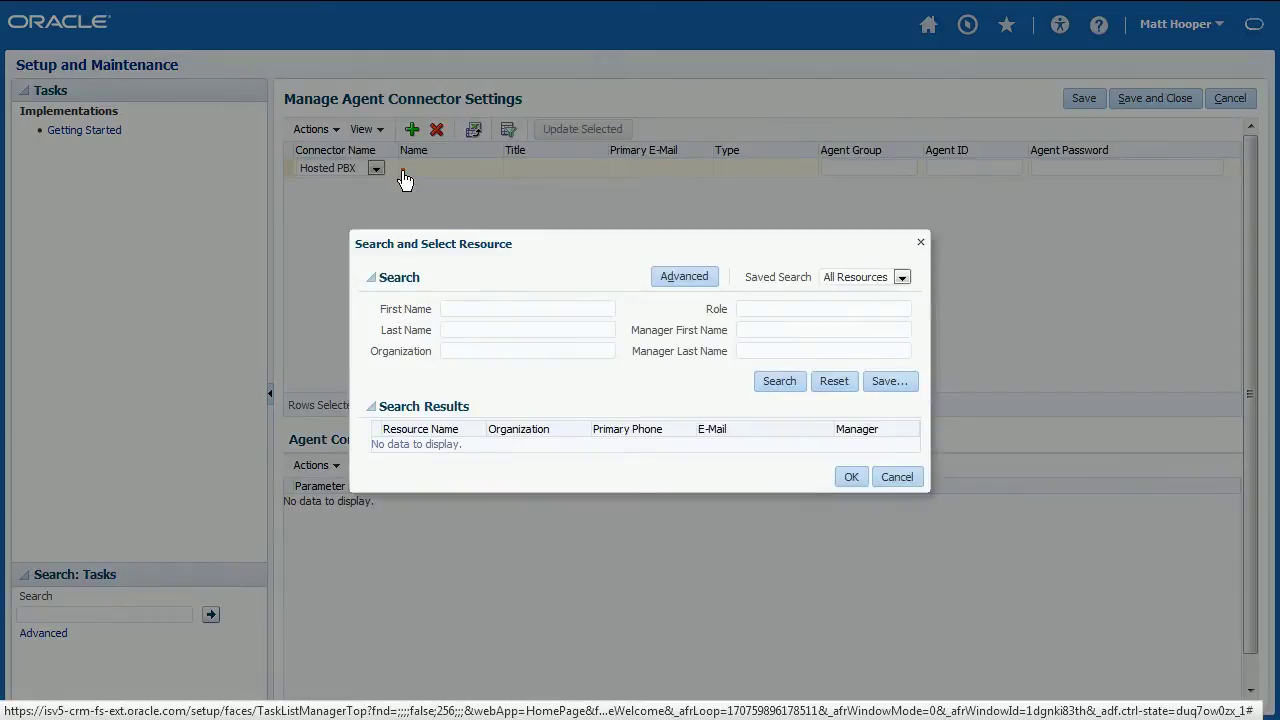
click(460, 303)
text(matt)
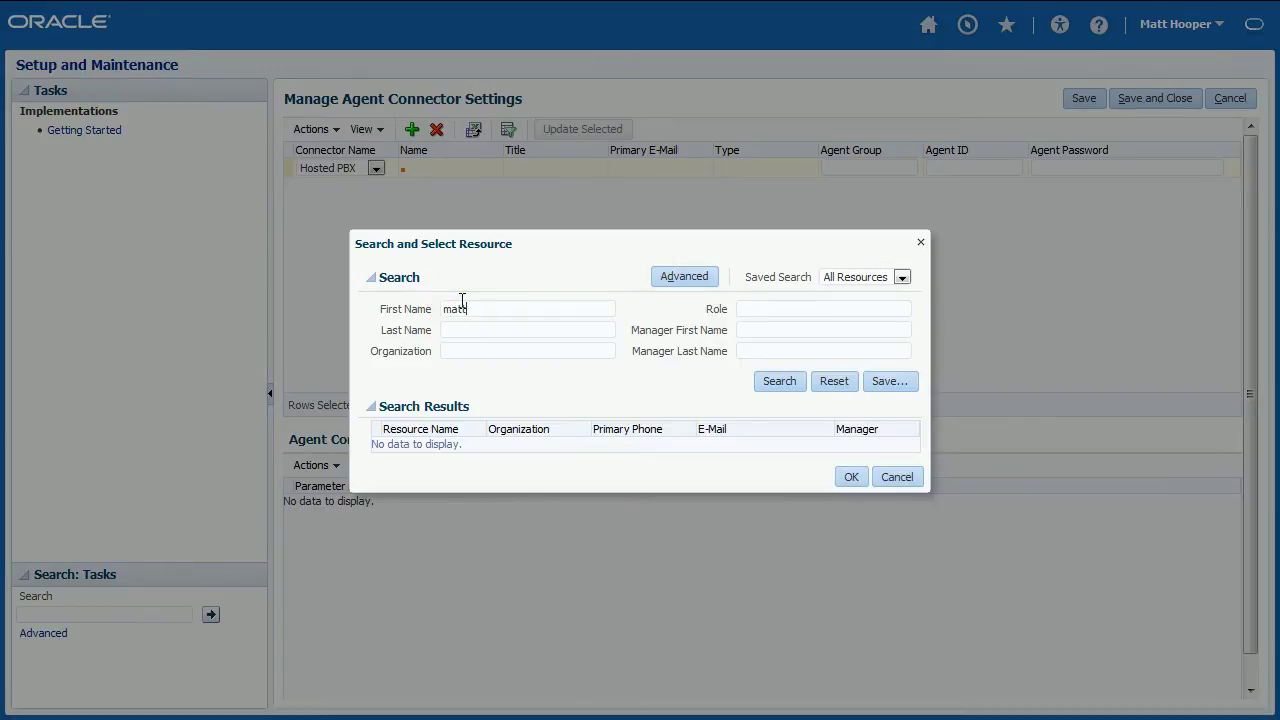
click(764, 384)
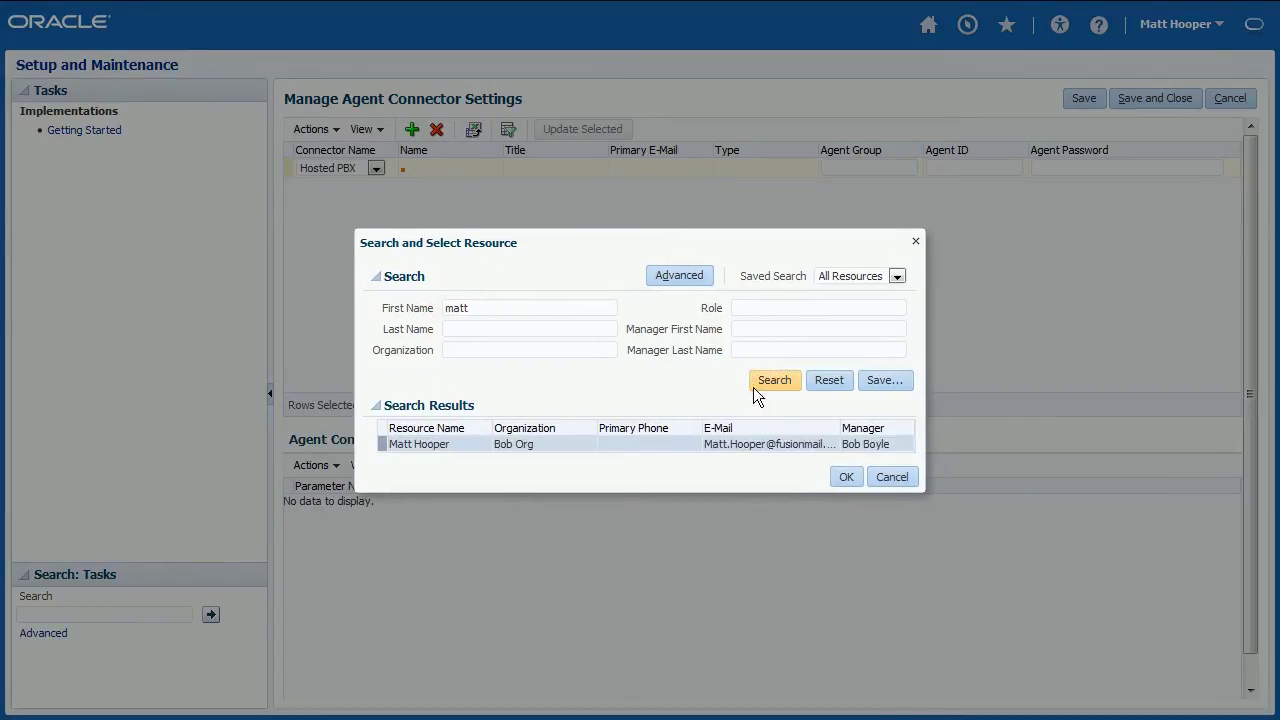
click(846, 477)
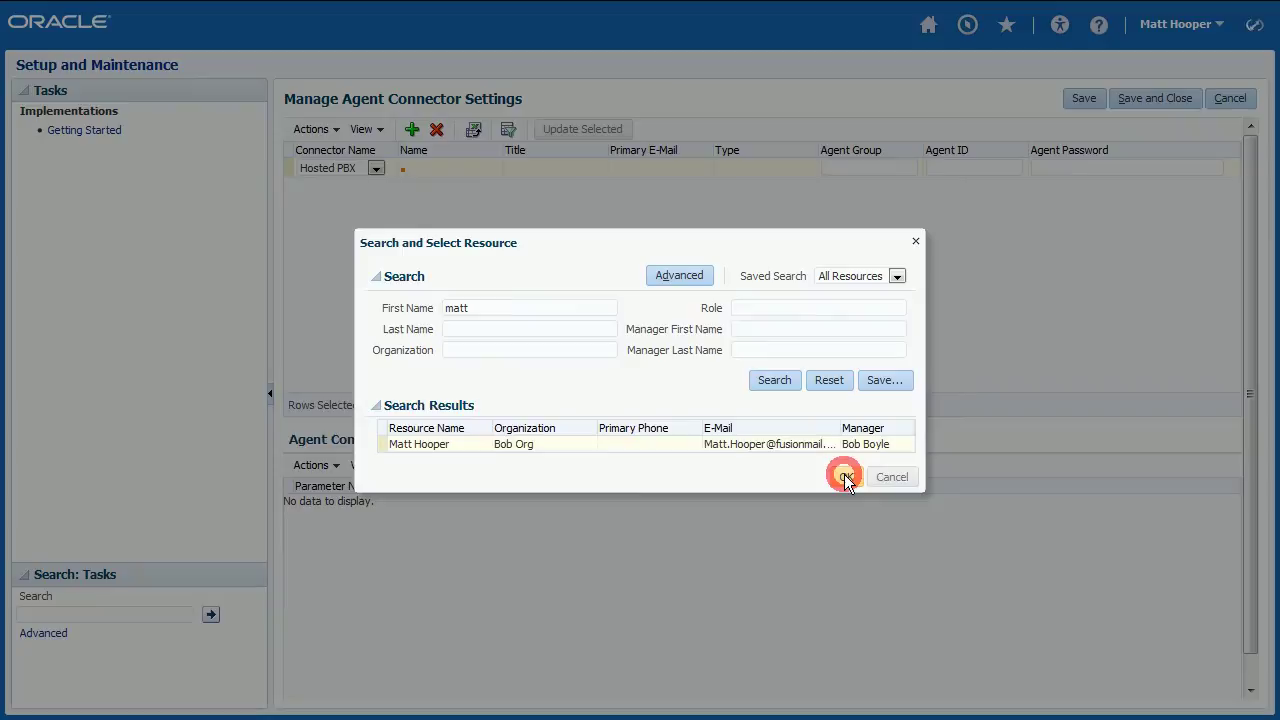
- Add an AcdExtension parameter with value 3501, taken from the VoIP Studio user's details
click(412, 466)
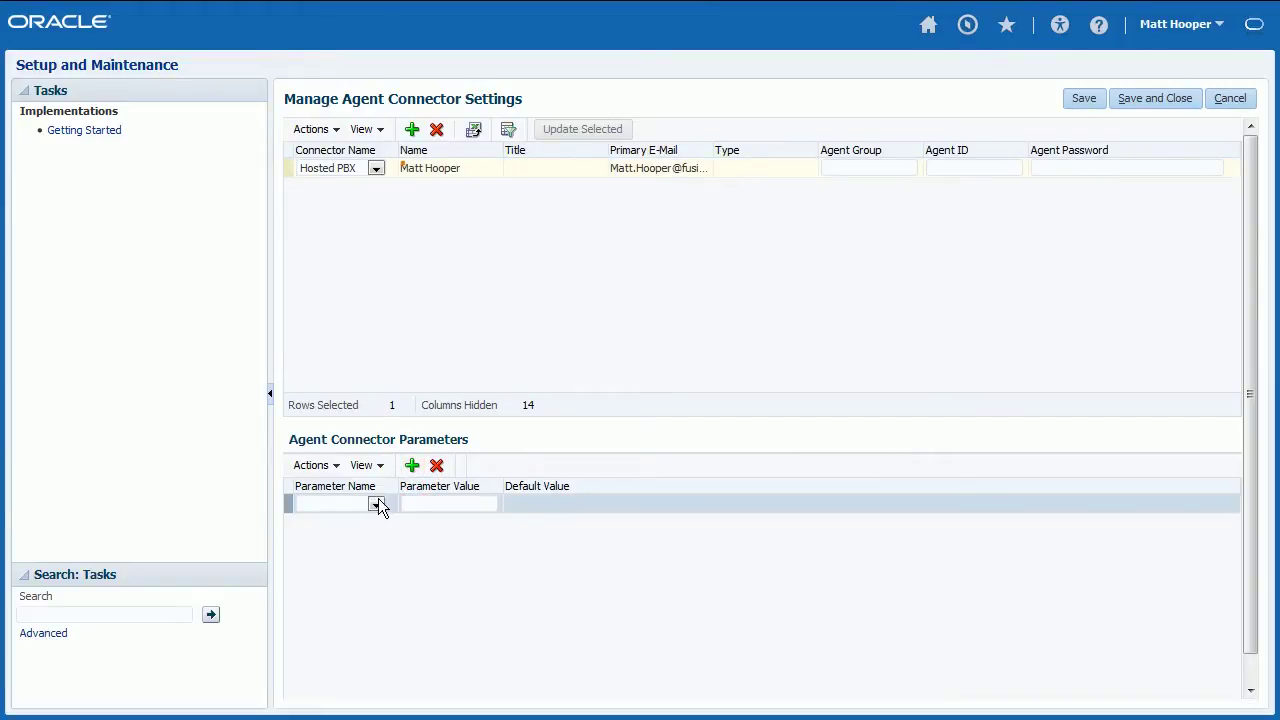
click(376, 503)
click(361, 531)
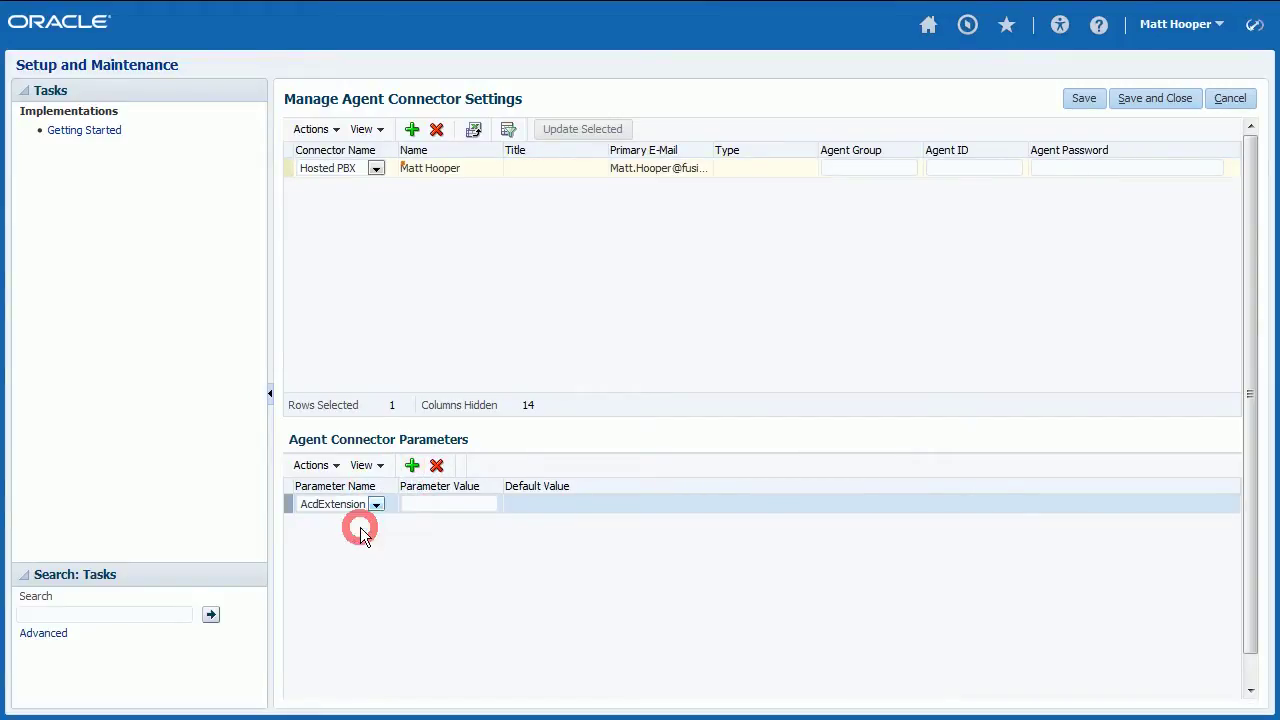
click(425, 506)
text(35)
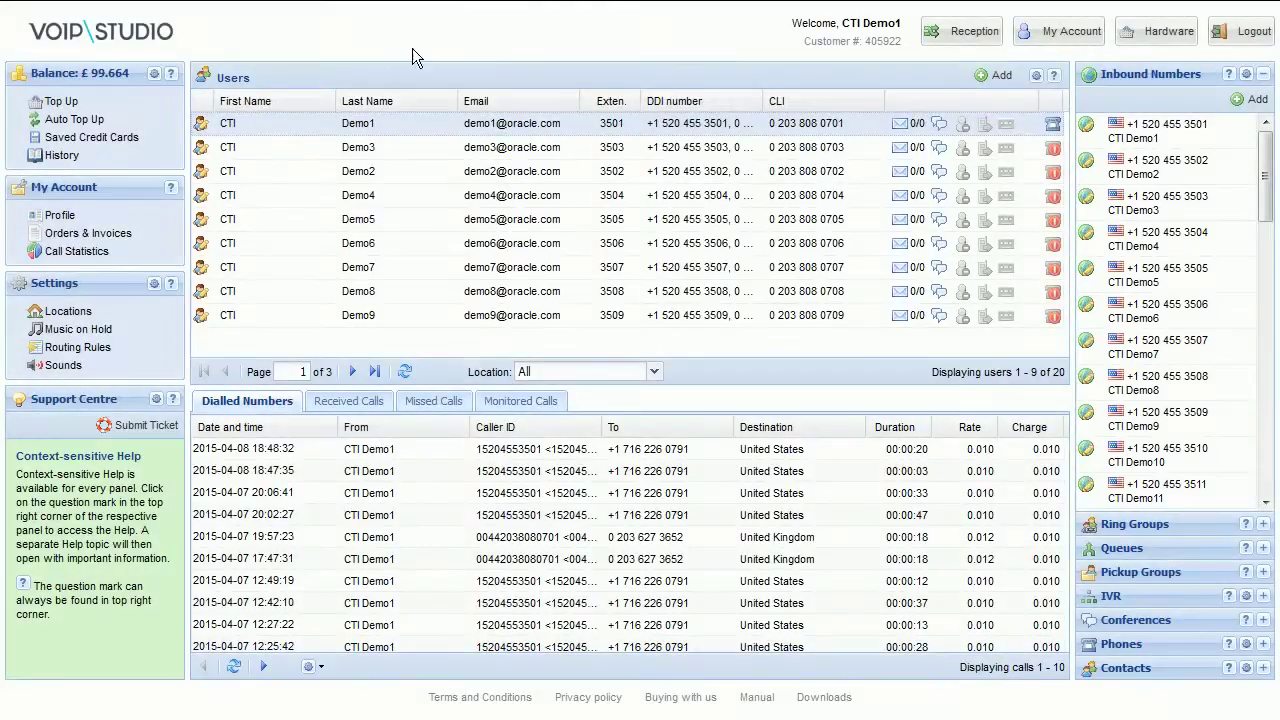
click(200, 126)
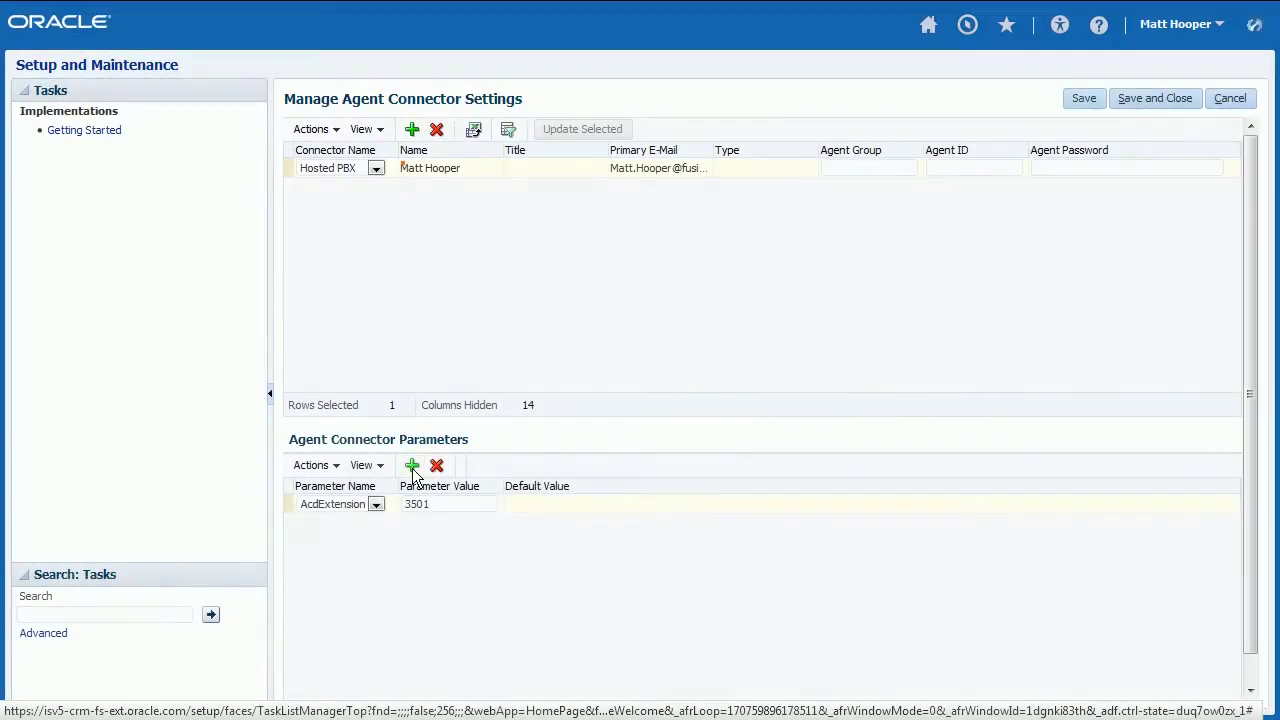
- Add an AcdUserId parameter set to the VoIP Studio user's SIP username
click(412, 465)
click(376, 504)
click(354, 545)
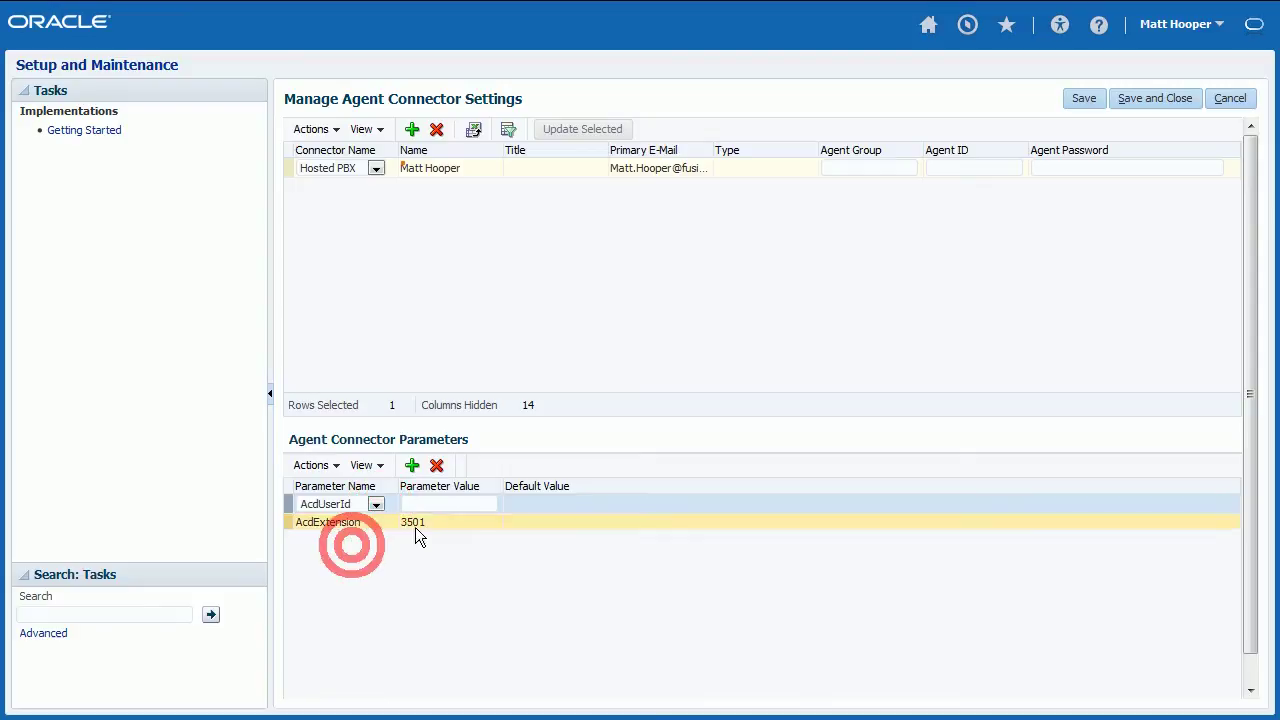
click(437, 505)
text(53)
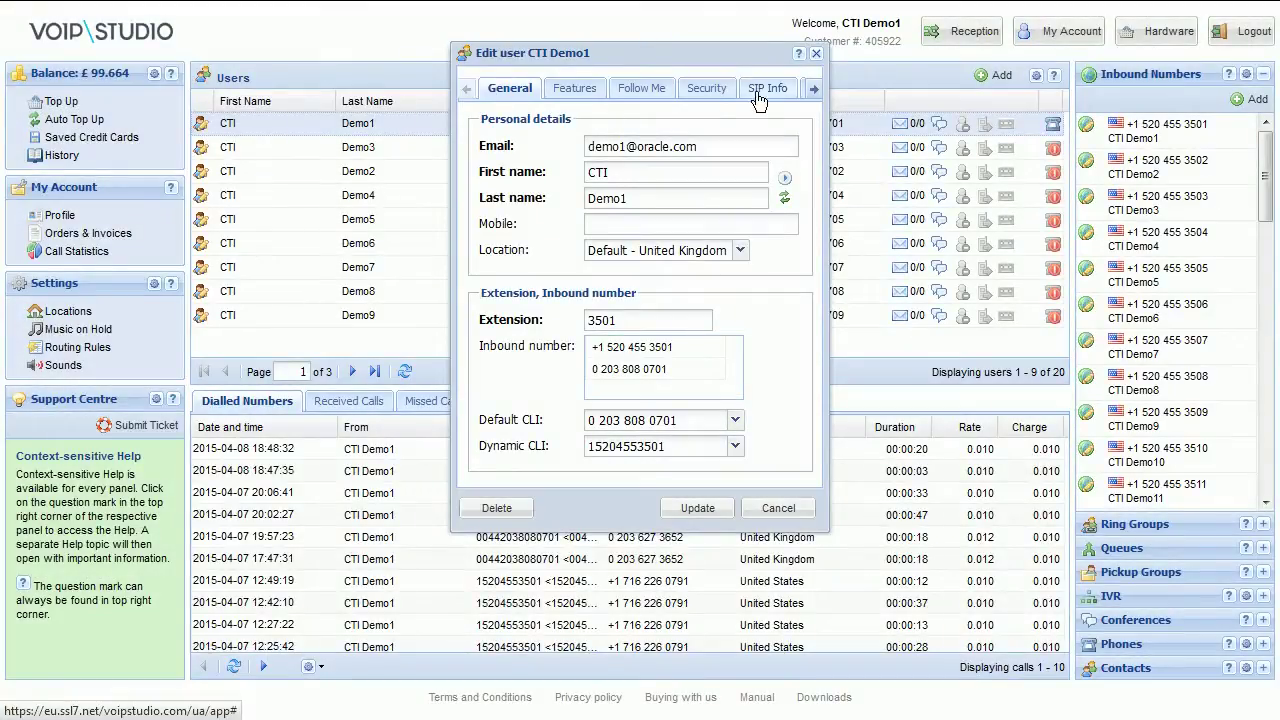
click(767, 91)
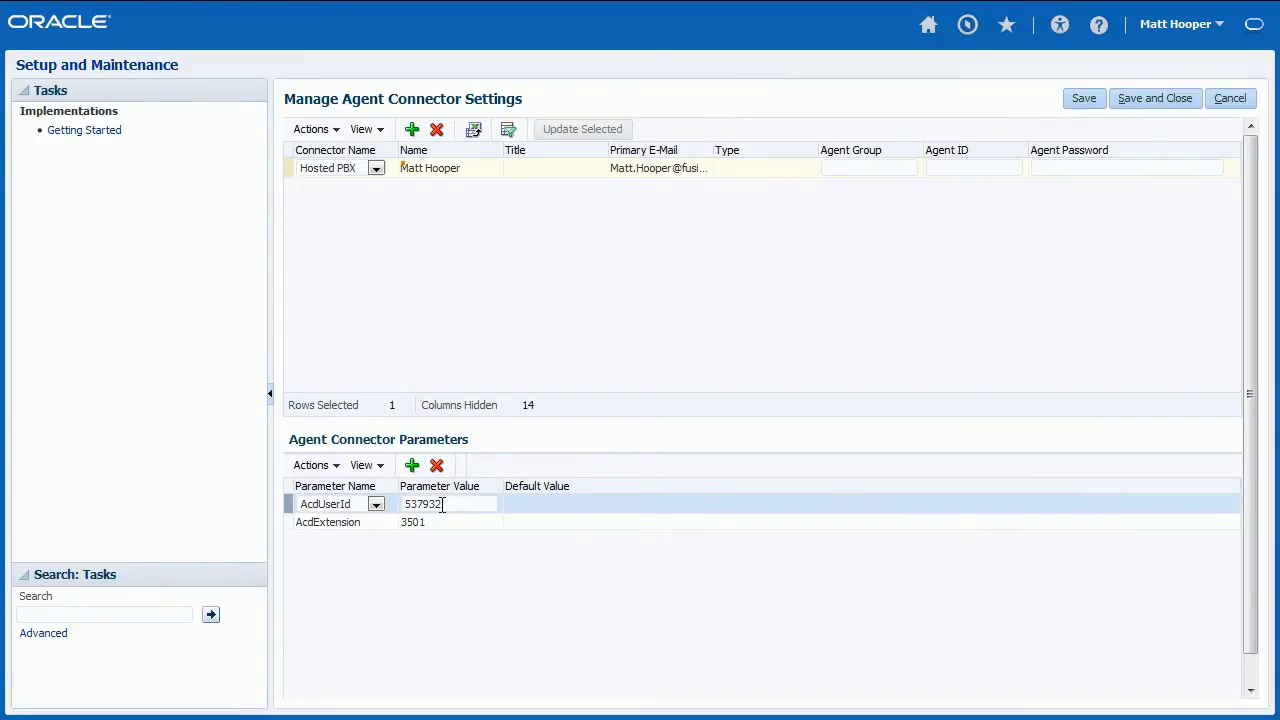
- Save the agent settings, then search 'contact center profile' and review the four ZCC profile options
click(1160, 100)
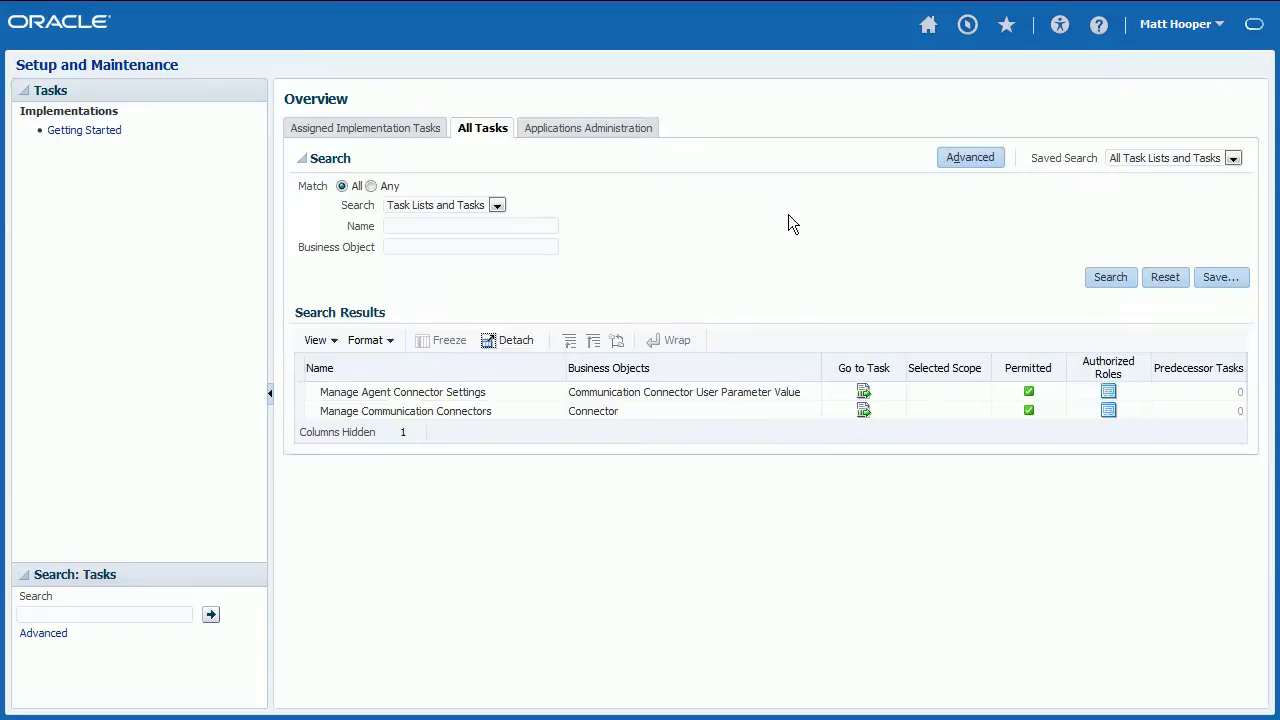
click(487, 222)
text(contact center profile)
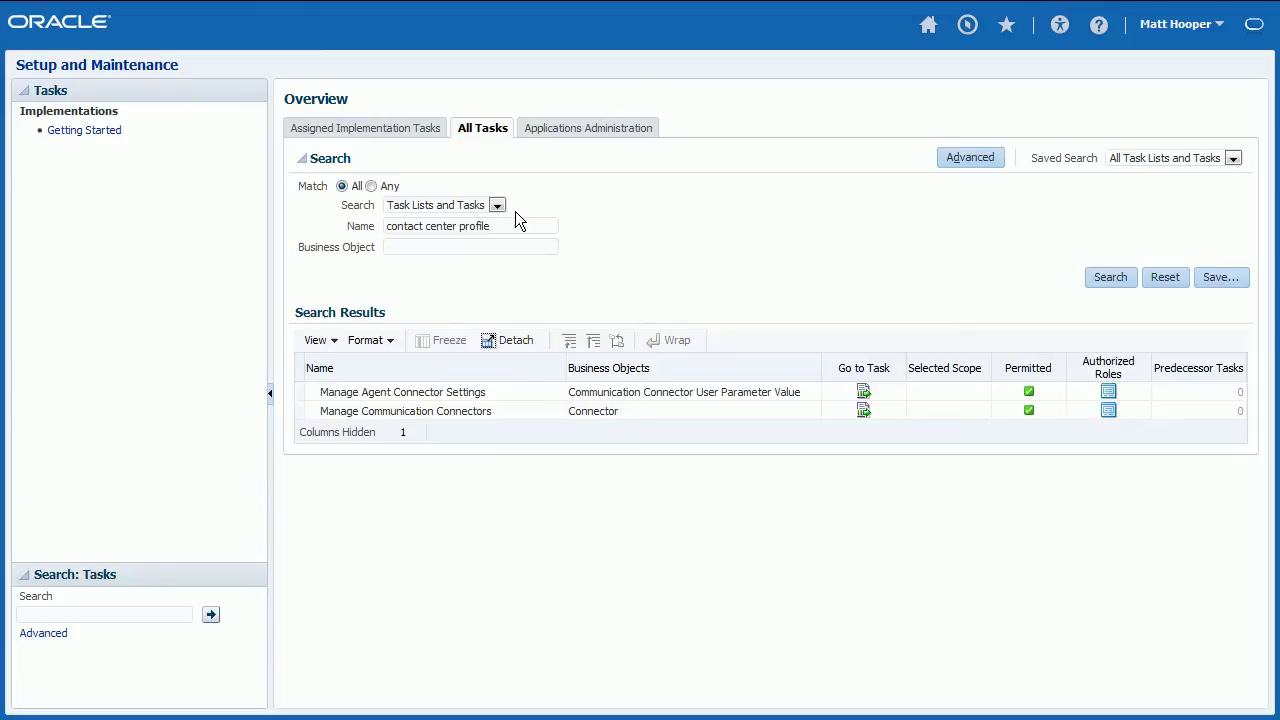
click(1104, 276)
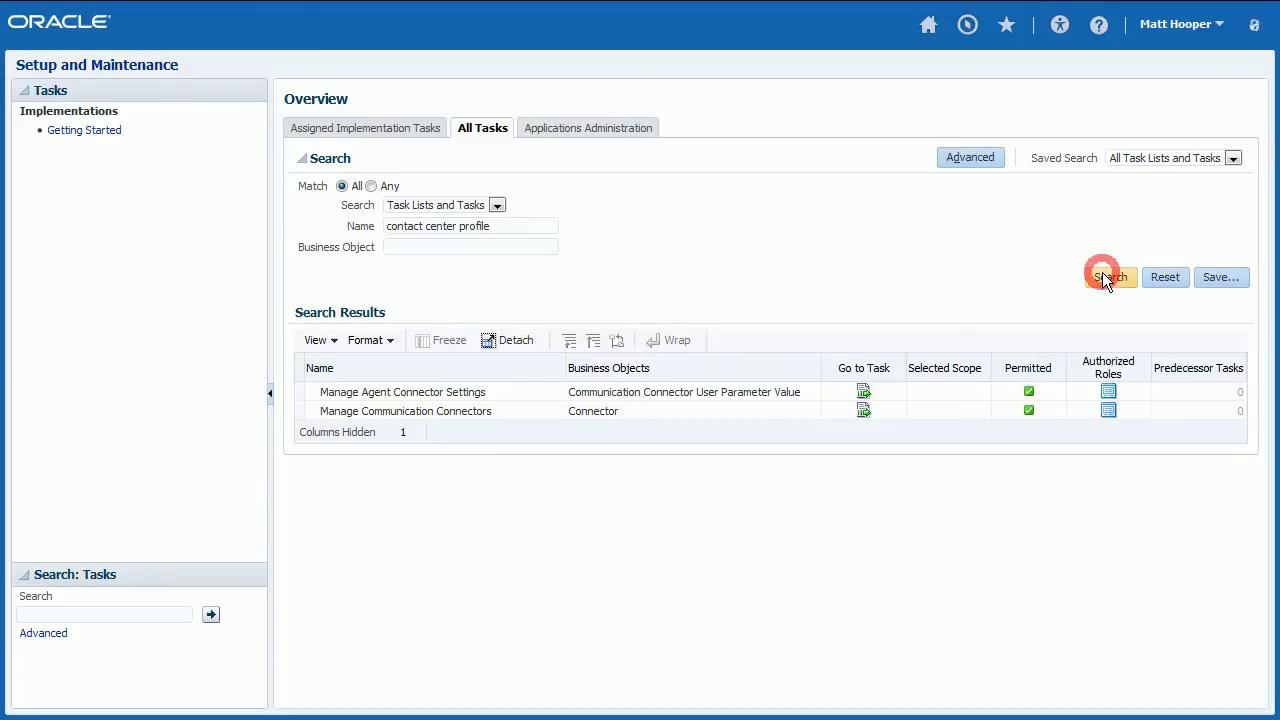
click(864, 392)
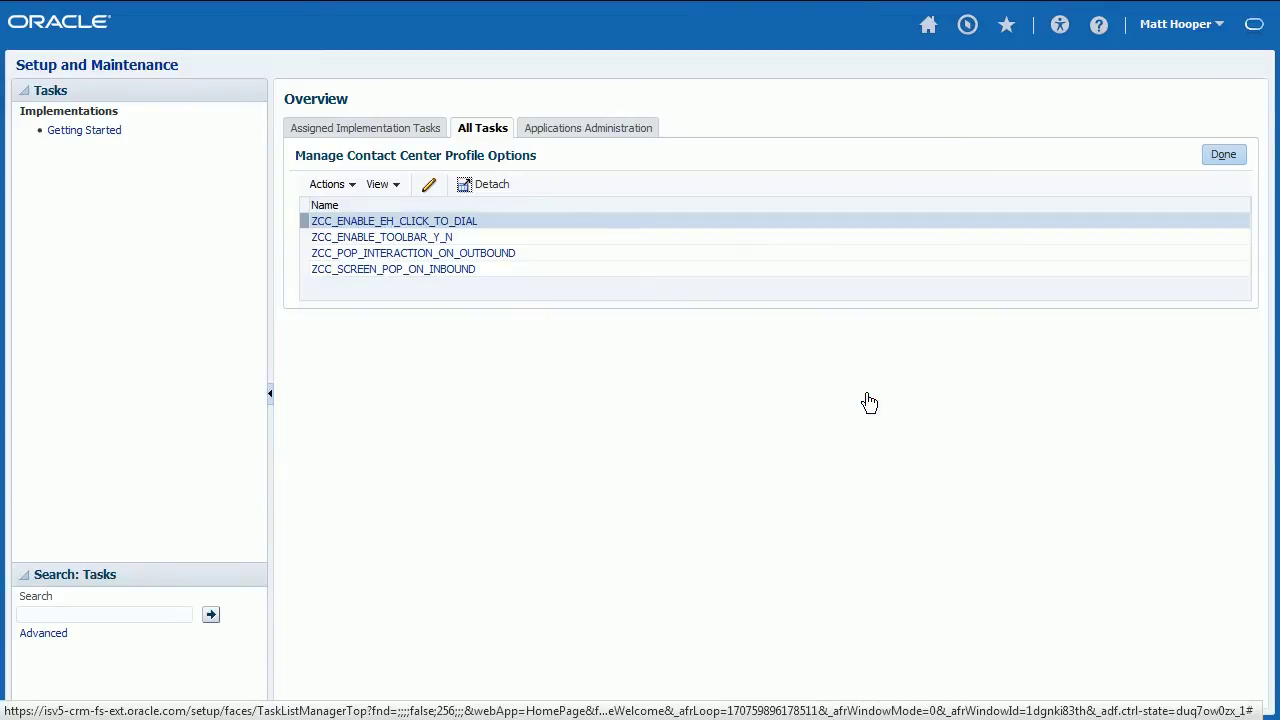
click(1232, 154)
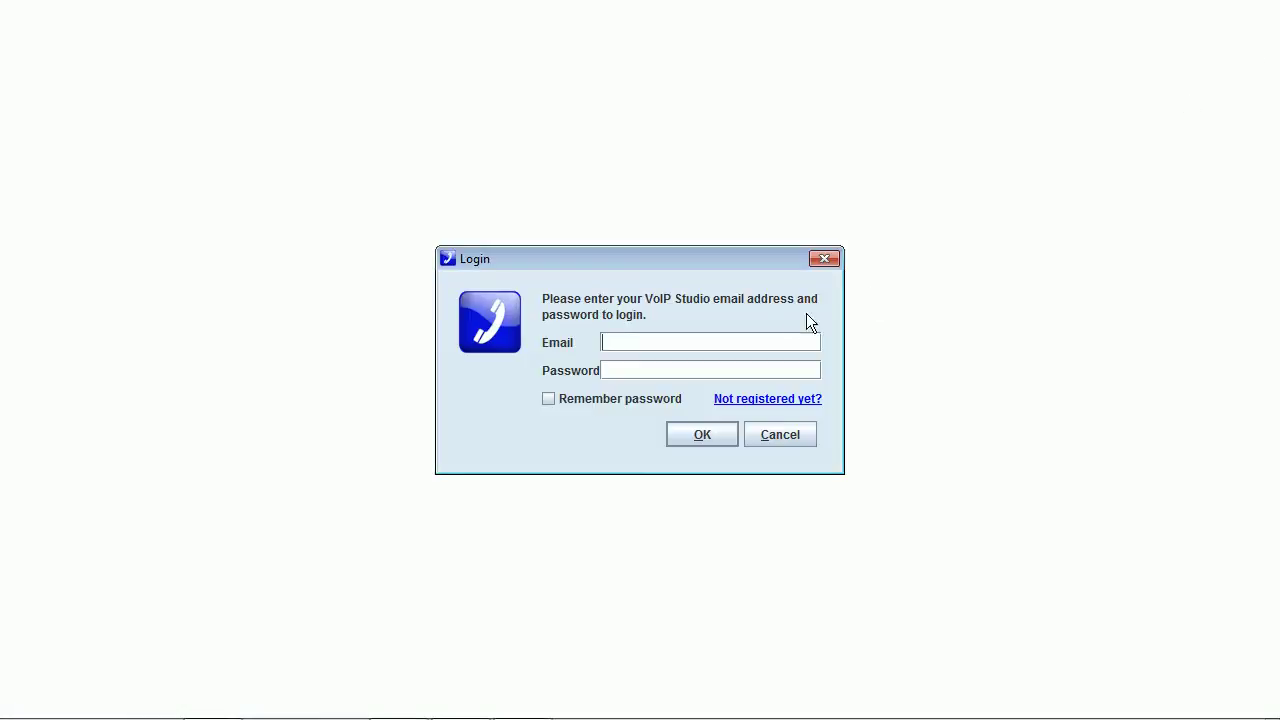
- Log in to the VoIP Studio softphone with the demo user's e-mail address and password
click(767, 336)
key(Tab)
text(••)
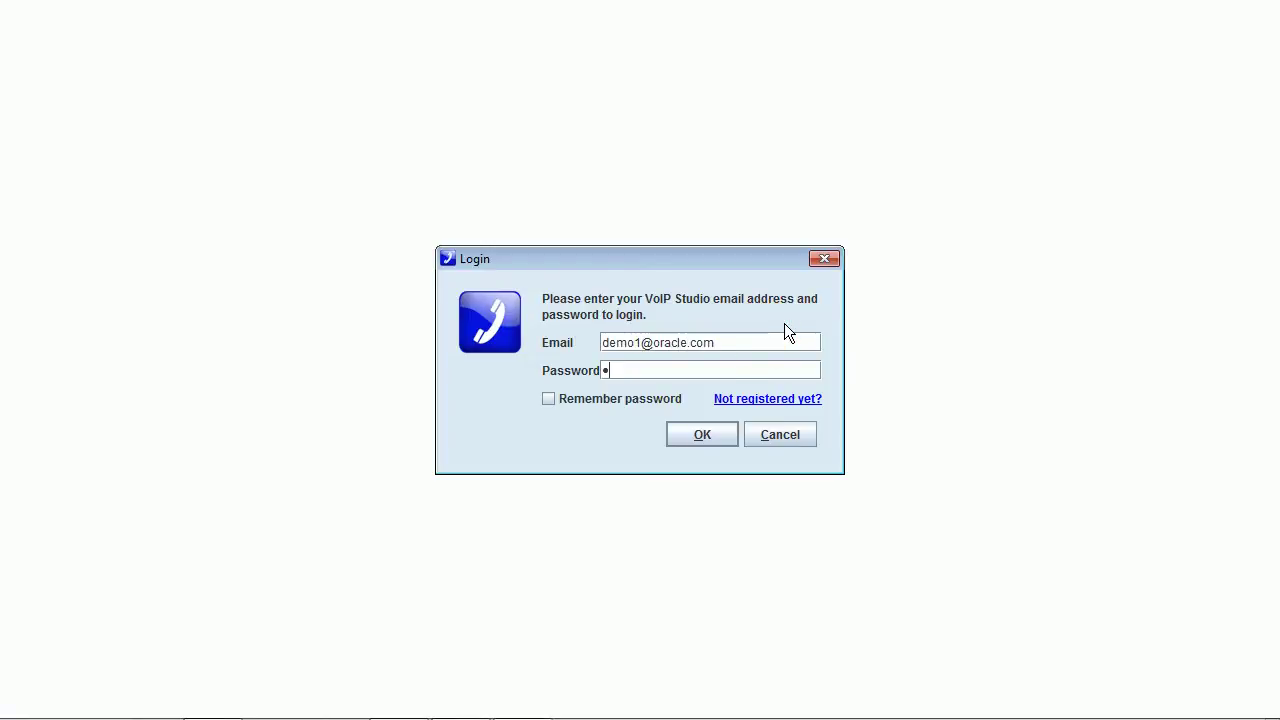
text(••••••••)
click(711, 433)
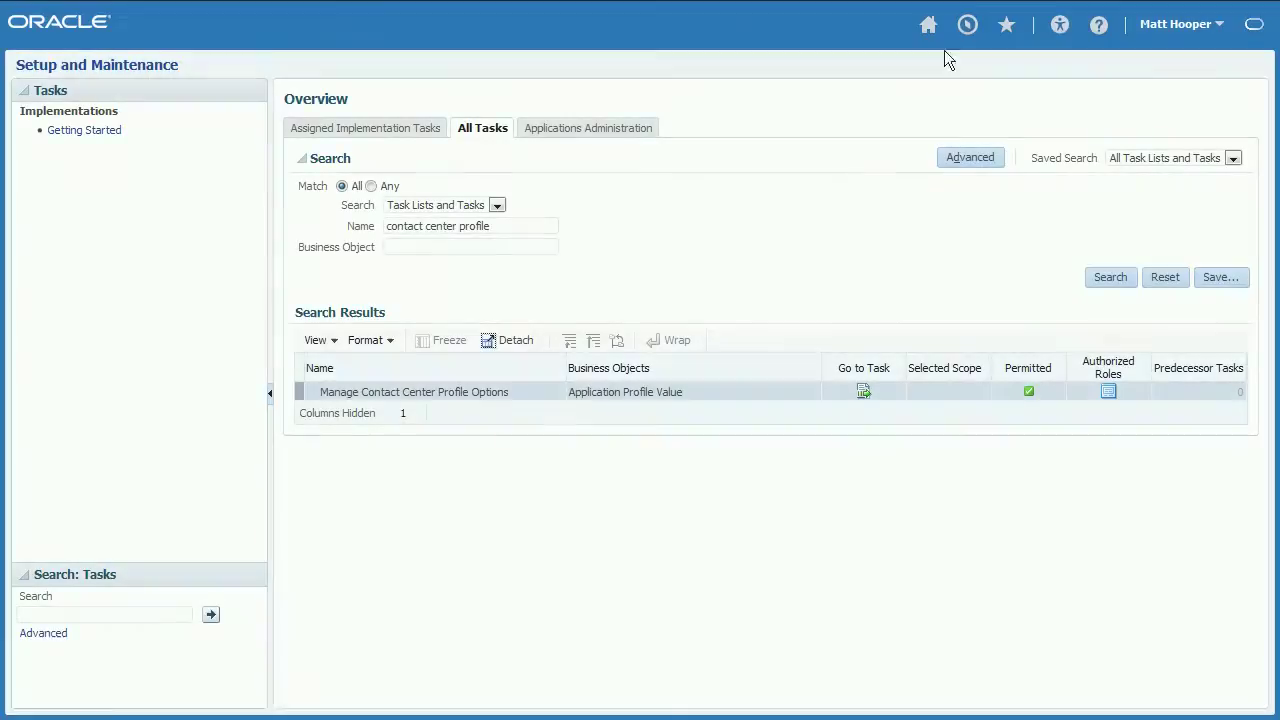
- On the Customers page, sign the agent into the Hosted PBX connector with the agent's login ID so status reads Available
click(966, 25)
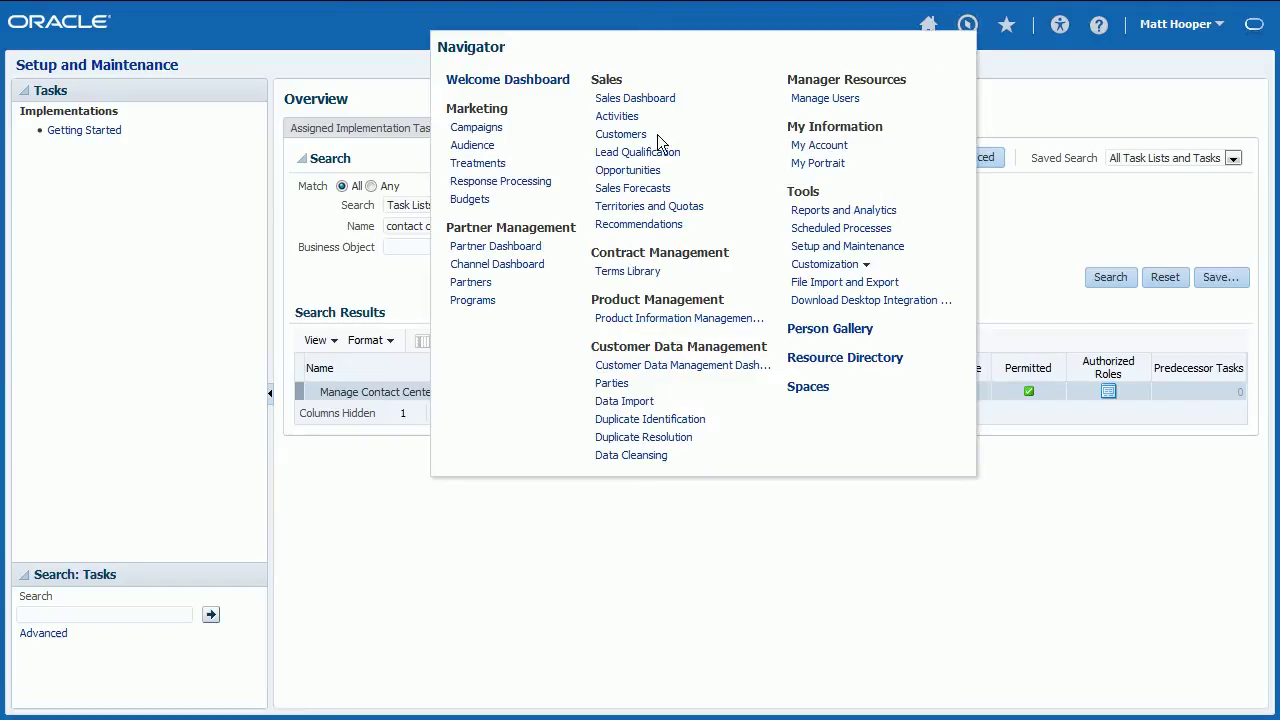
click(643, 136)
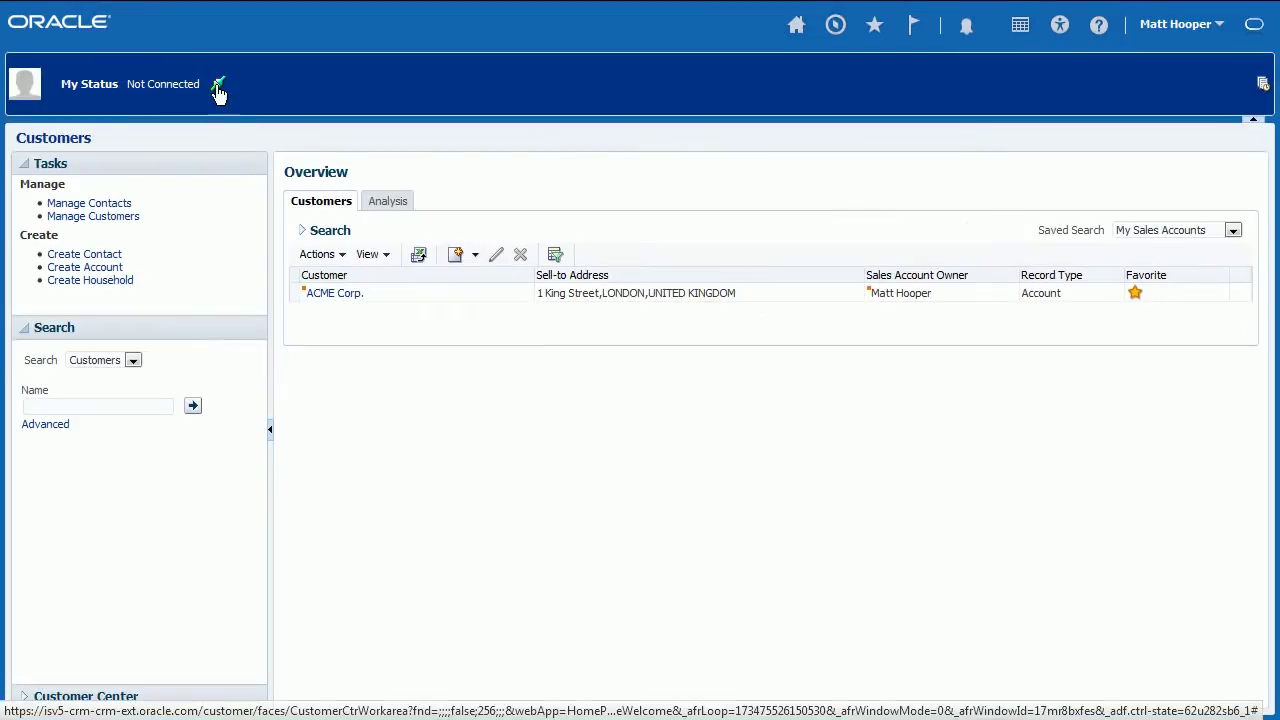
click(216, 86)
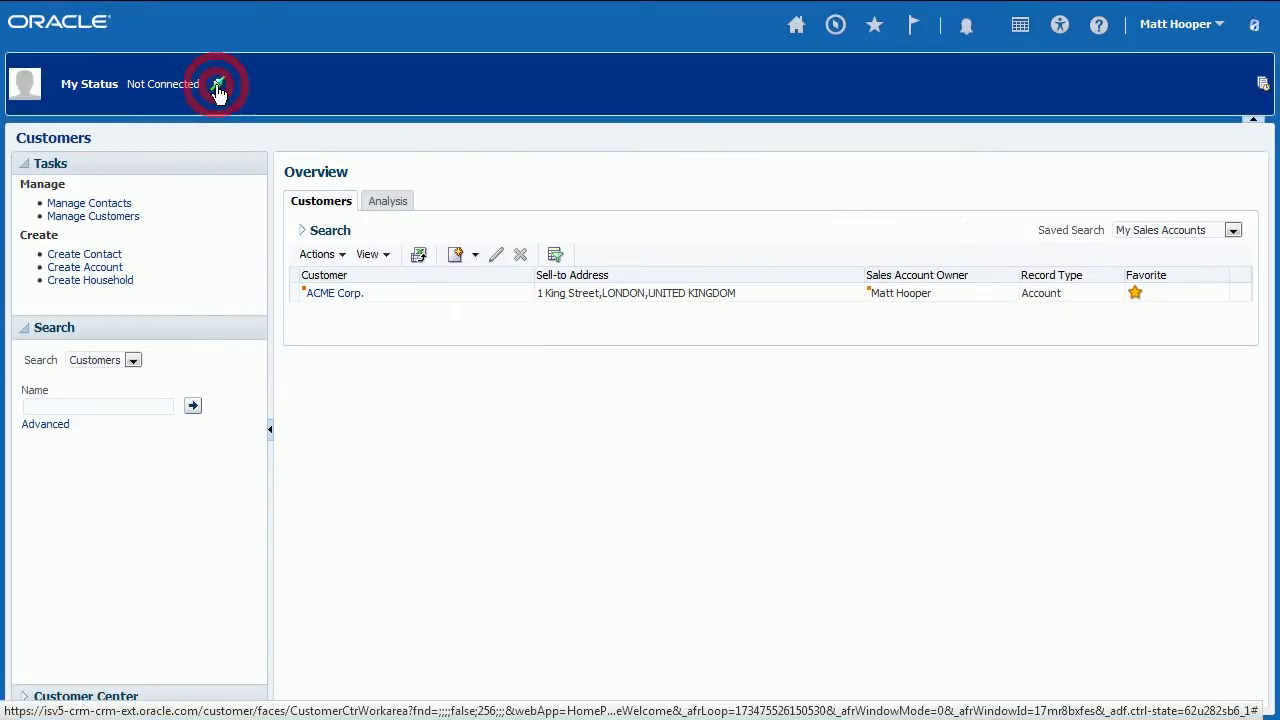
click(634, 346)
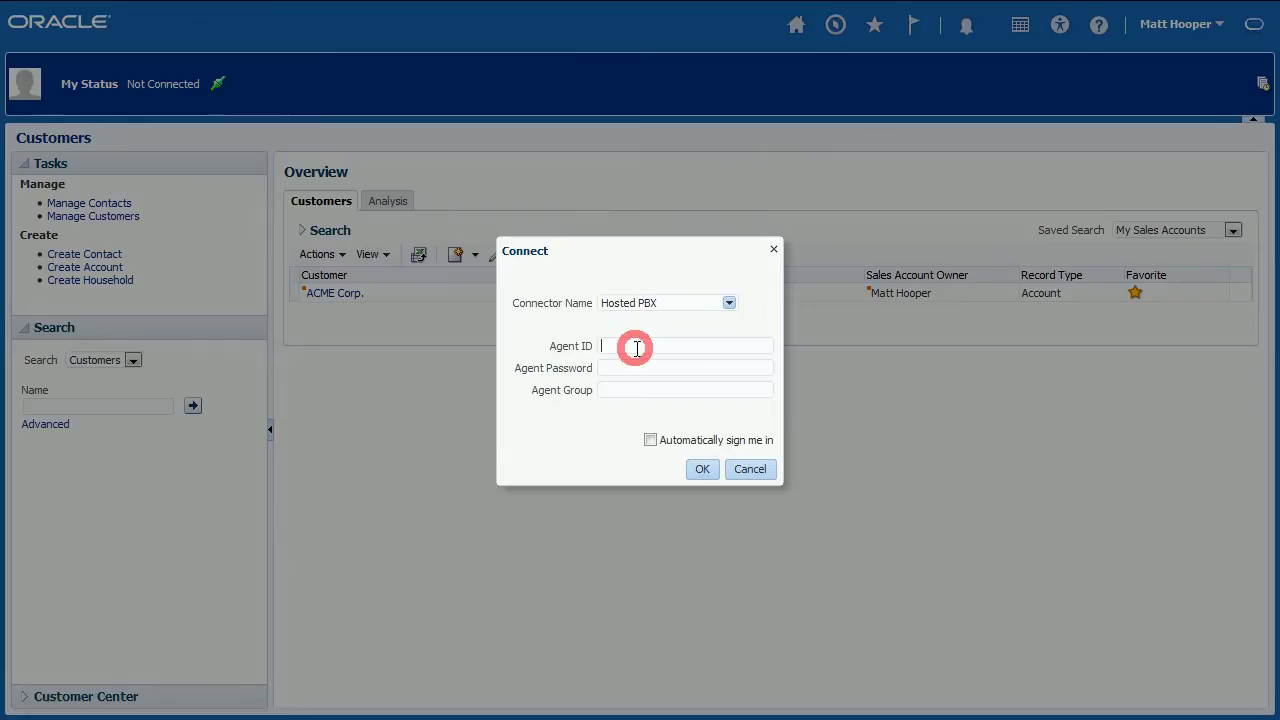
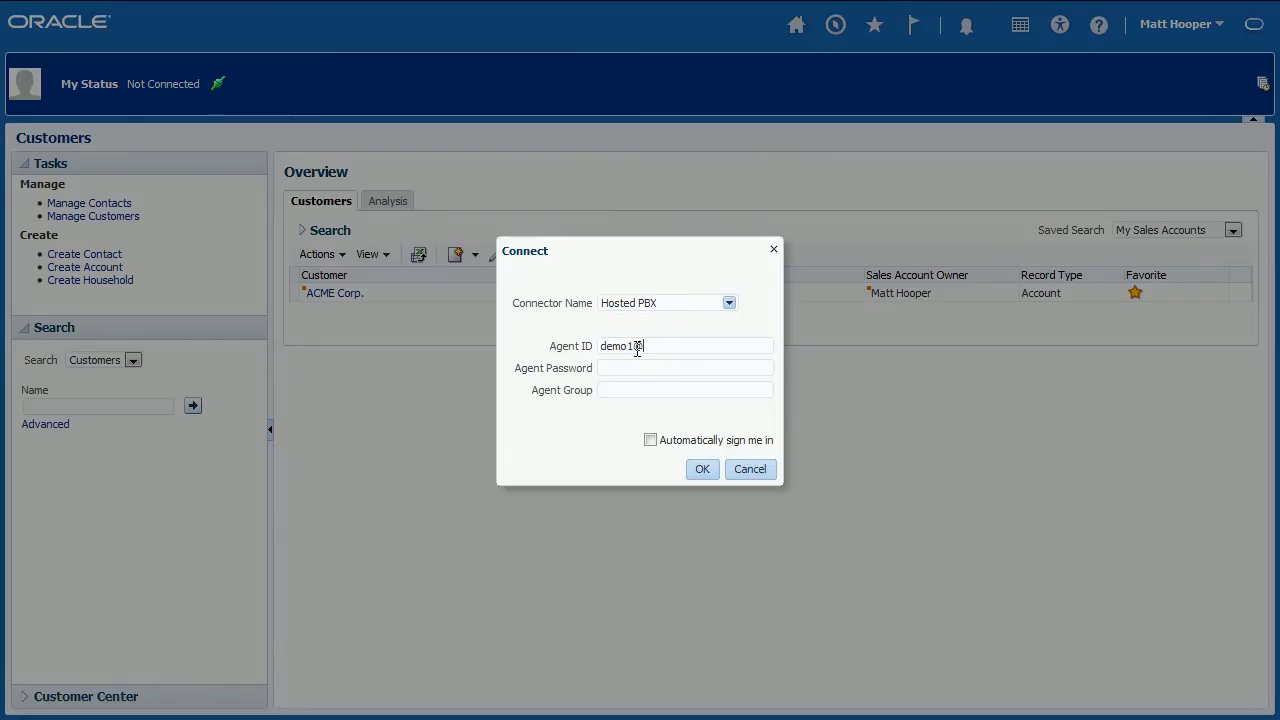
click(702, 469)
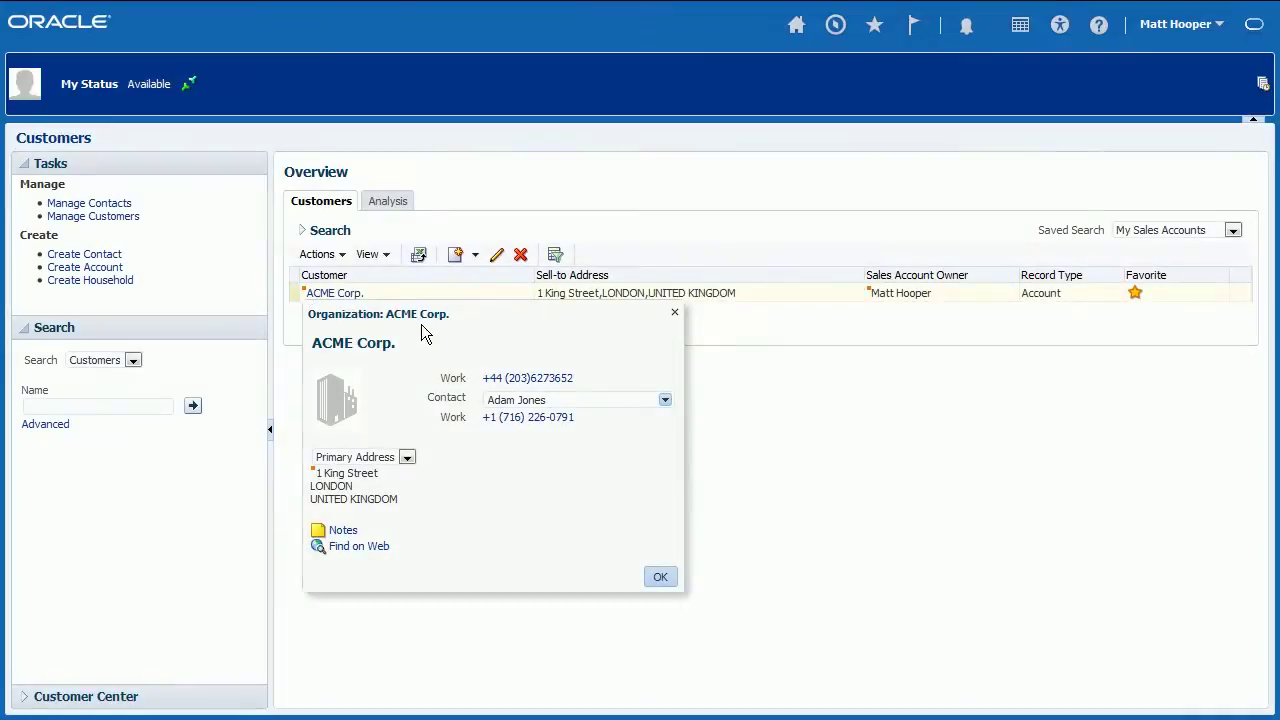
- Call the ACME Corp. contact's work number, answer it on the softphone, then hang up
click(528, 422)
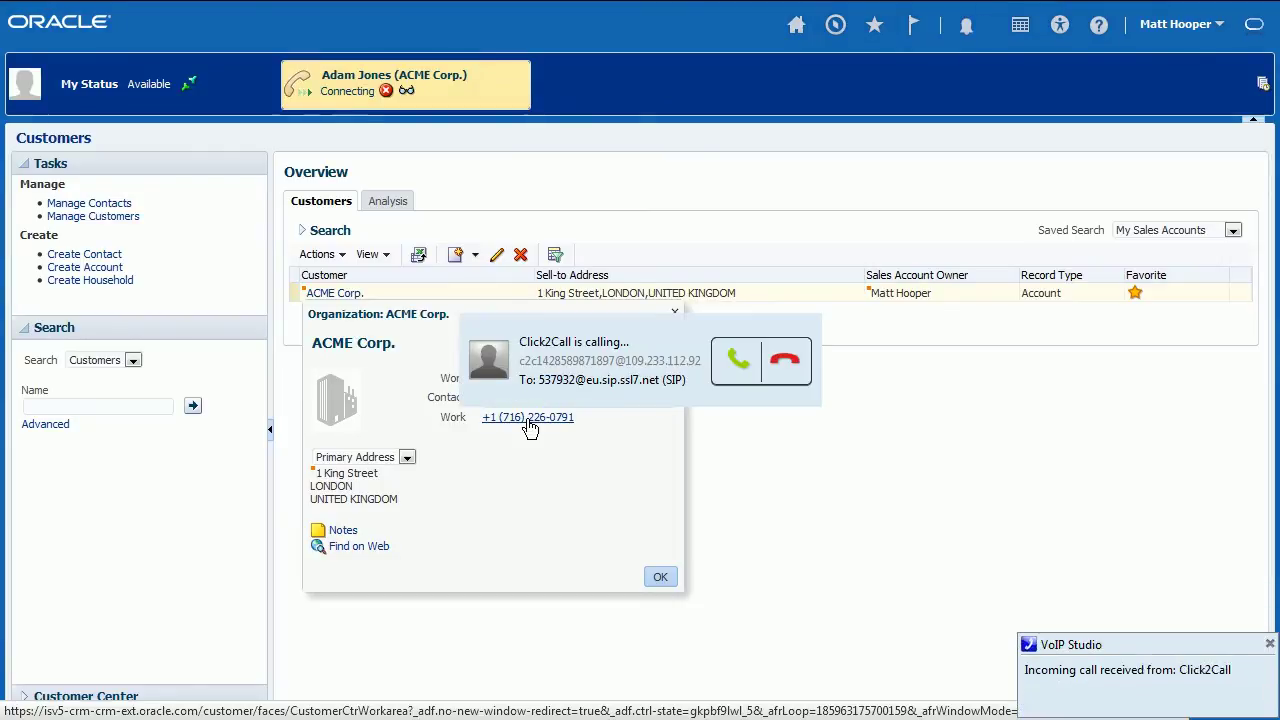
click(731, 367)
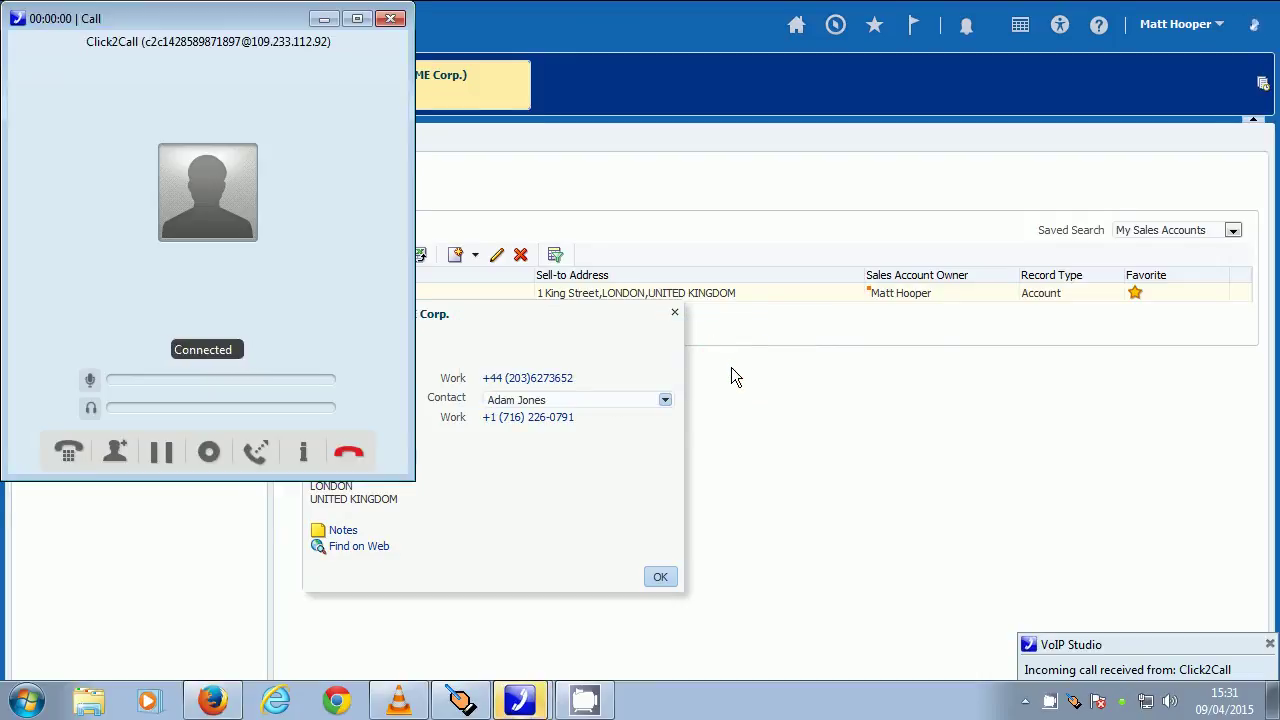
click(324, 19)
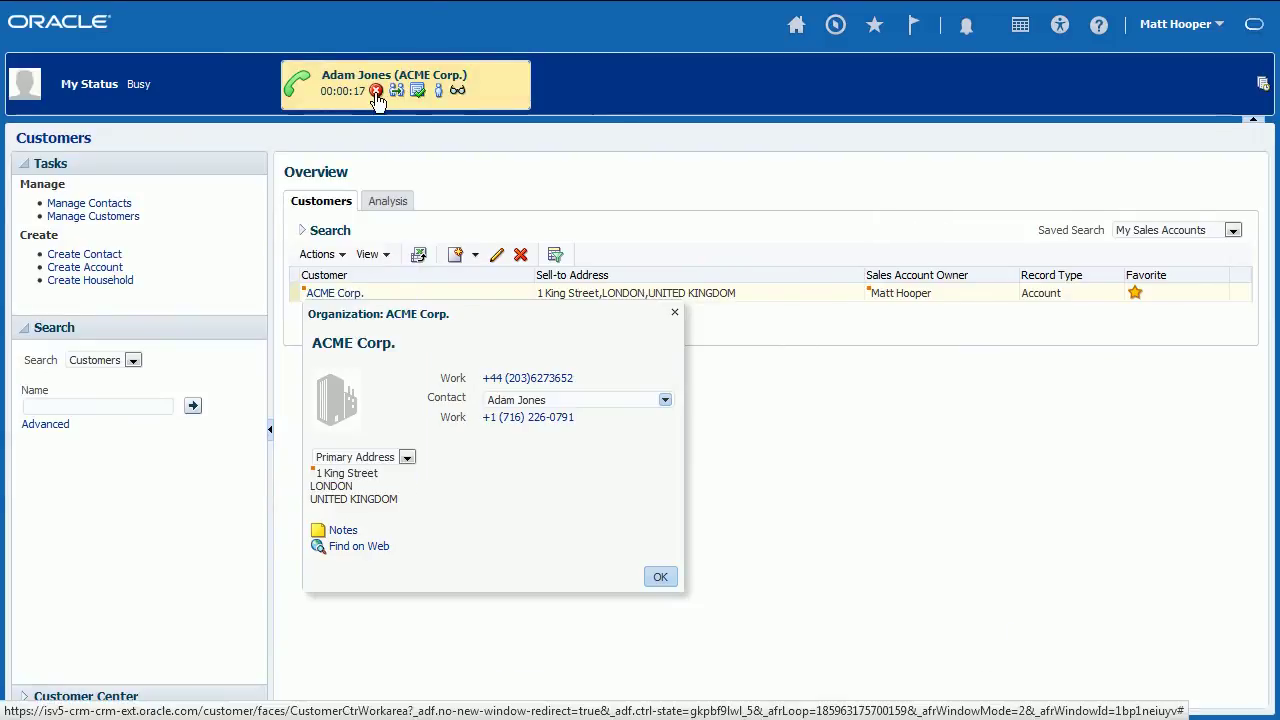
- Save a 'Finalized agreement' wrap-up for the ended call and view the call history
click(376, 91)
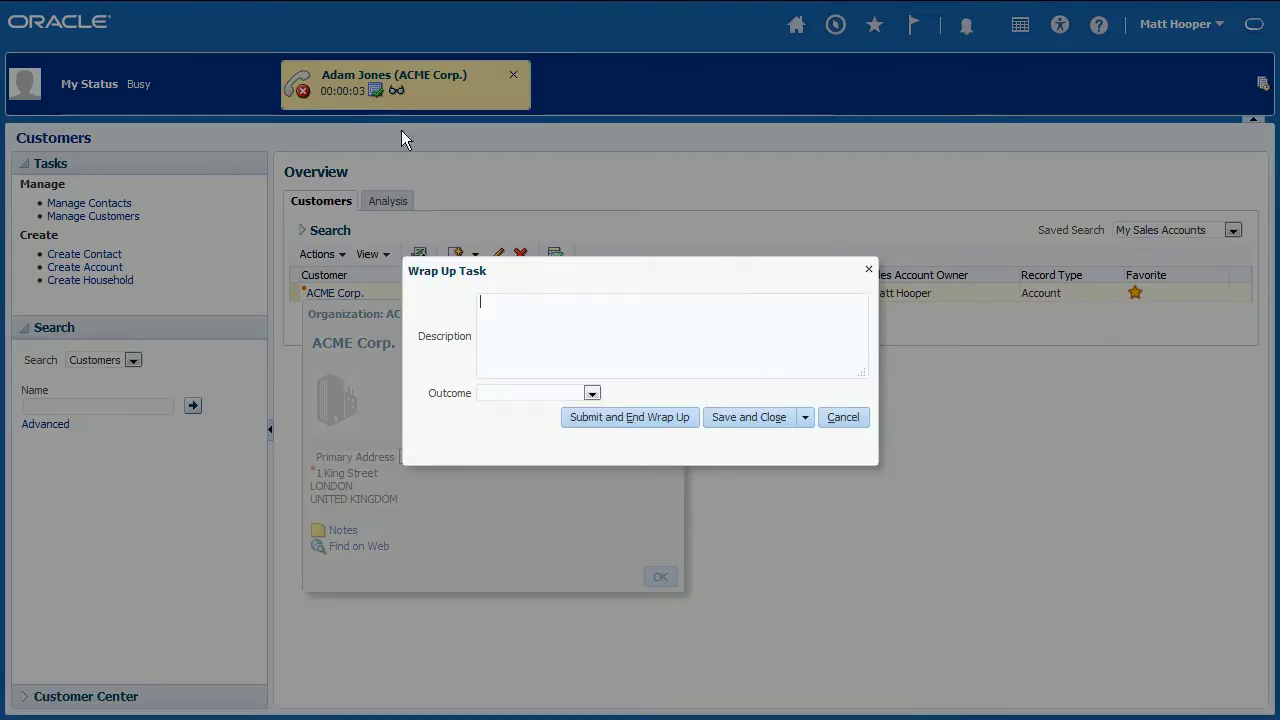
text(Finalized agreement)
click(728, 420)
click(1262, 86)
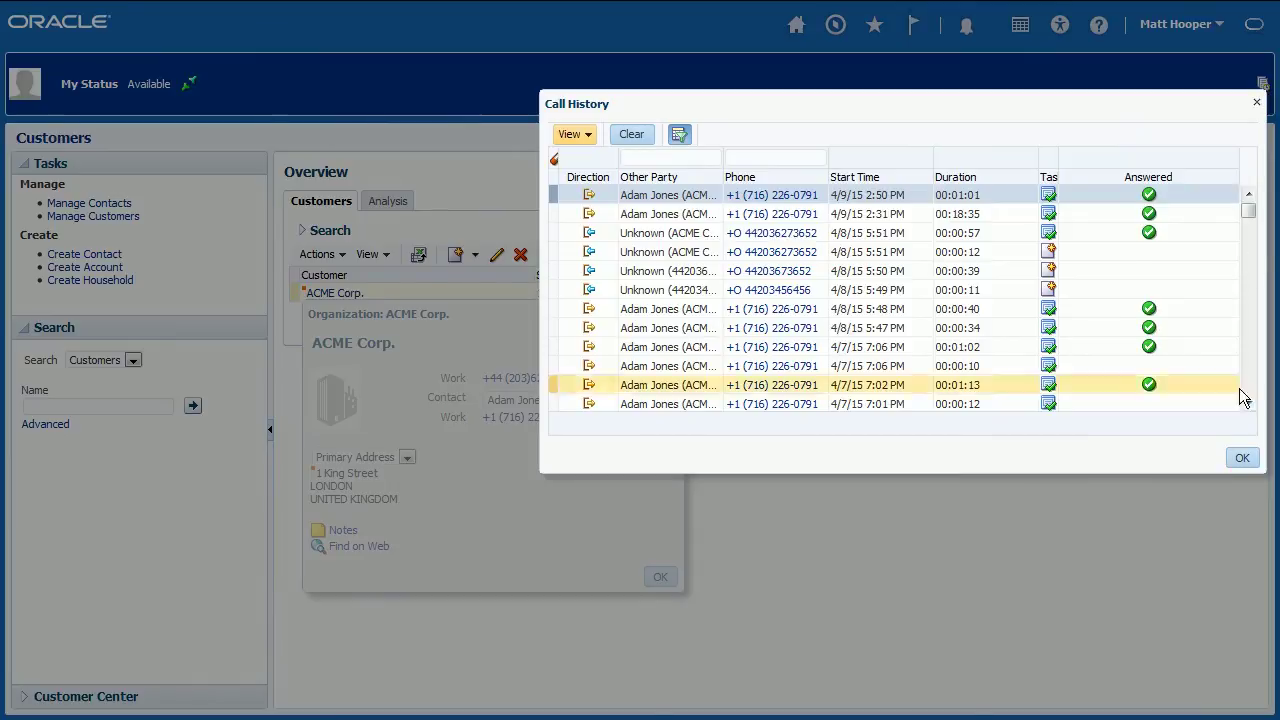
- Close the call history, answer the incoming ACME Corp. call and identify the caller as the contact
click(1242, 459)
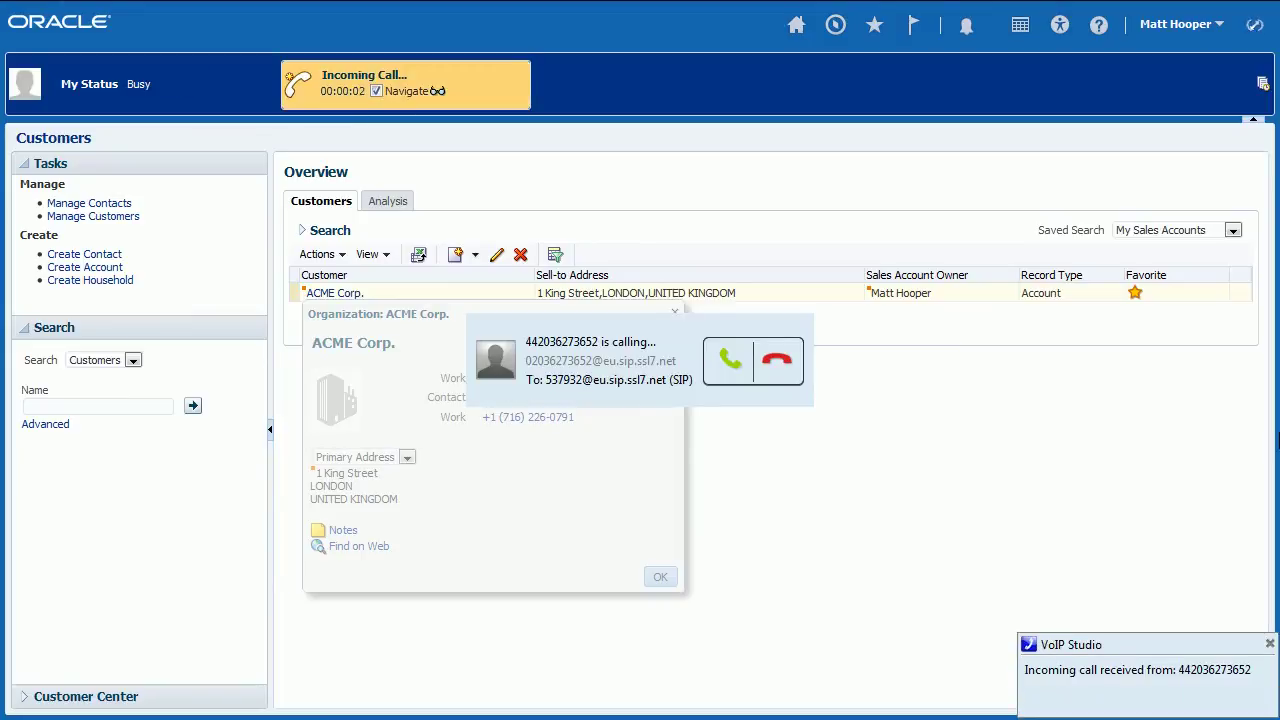
click(739, 371)
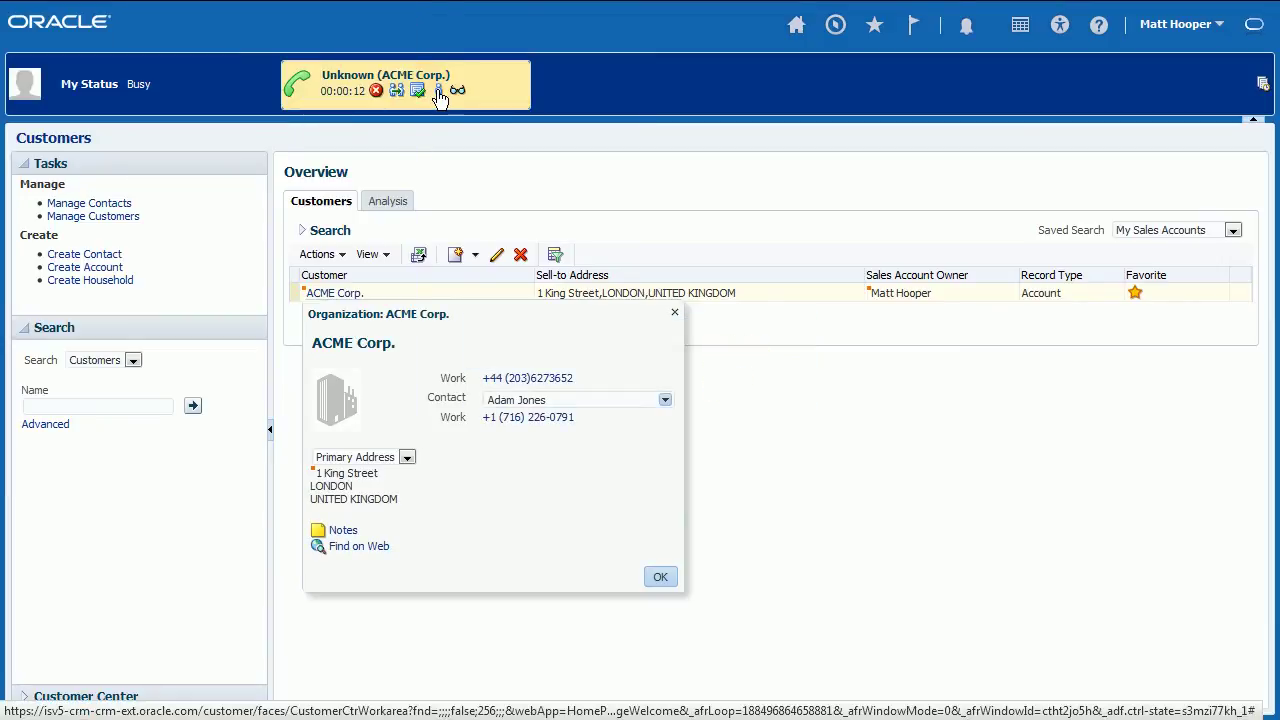
click(439, 93)
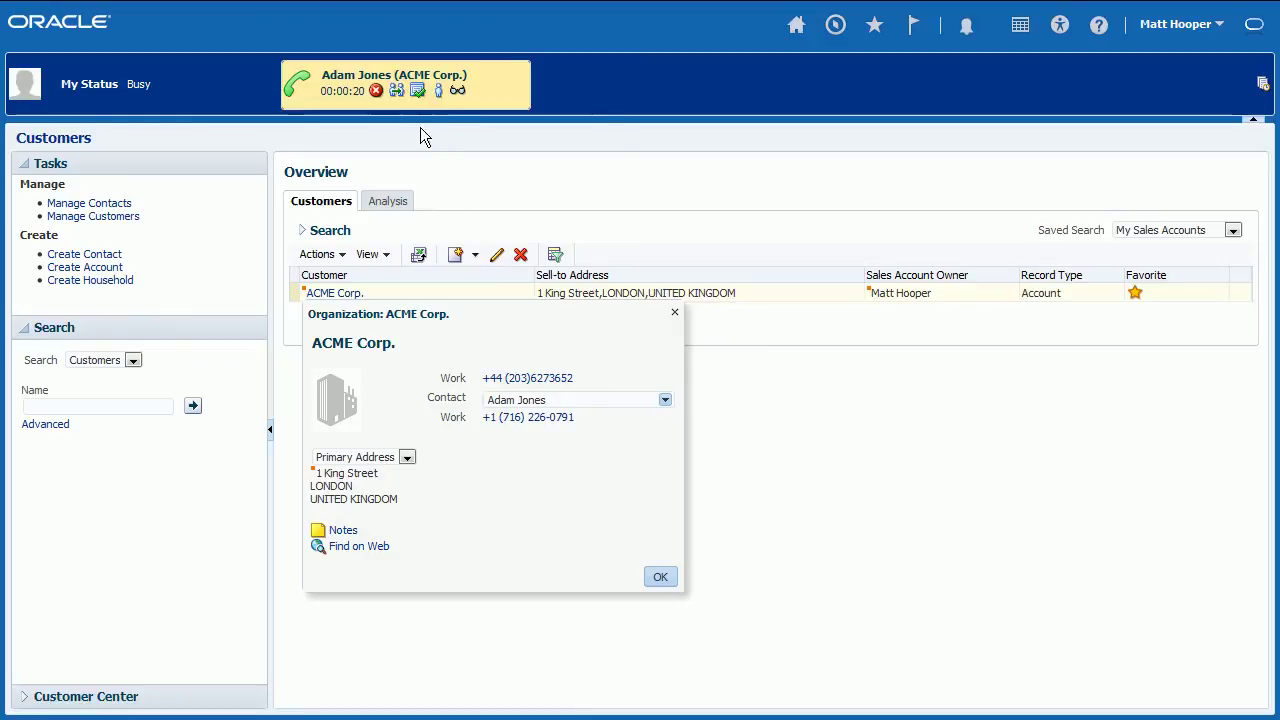
- Transfer the ACME Corp. call to the agent at extension 3502
click(397, 91)
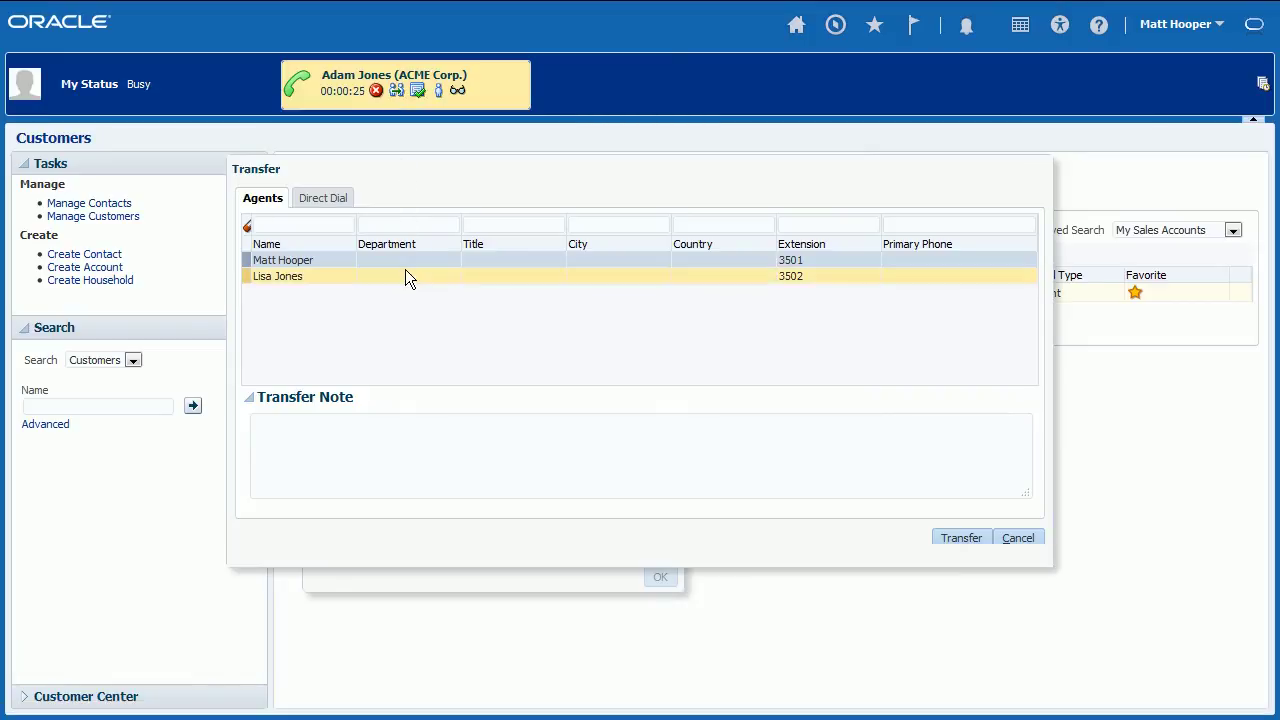
click(405, 269)
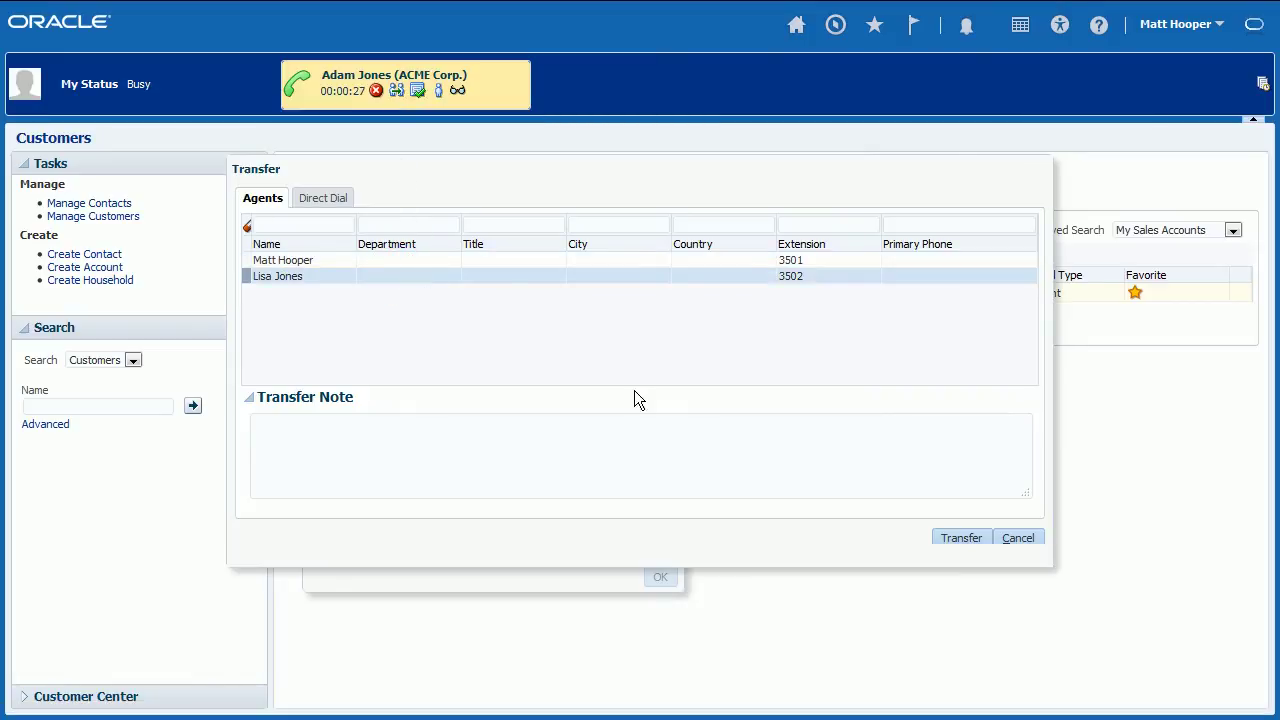
click(947, 537)
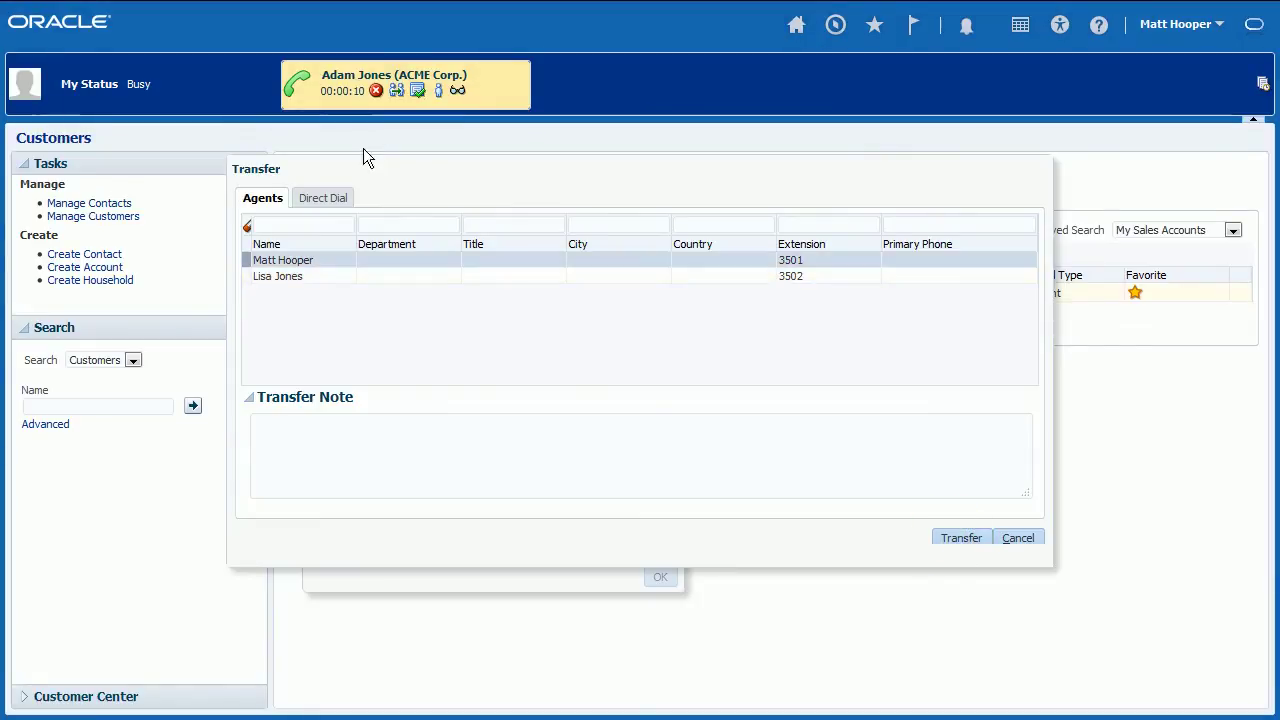
- Transfer the call via Direct Dial to an external phone number, entering its area code and local number
click(336, 199)
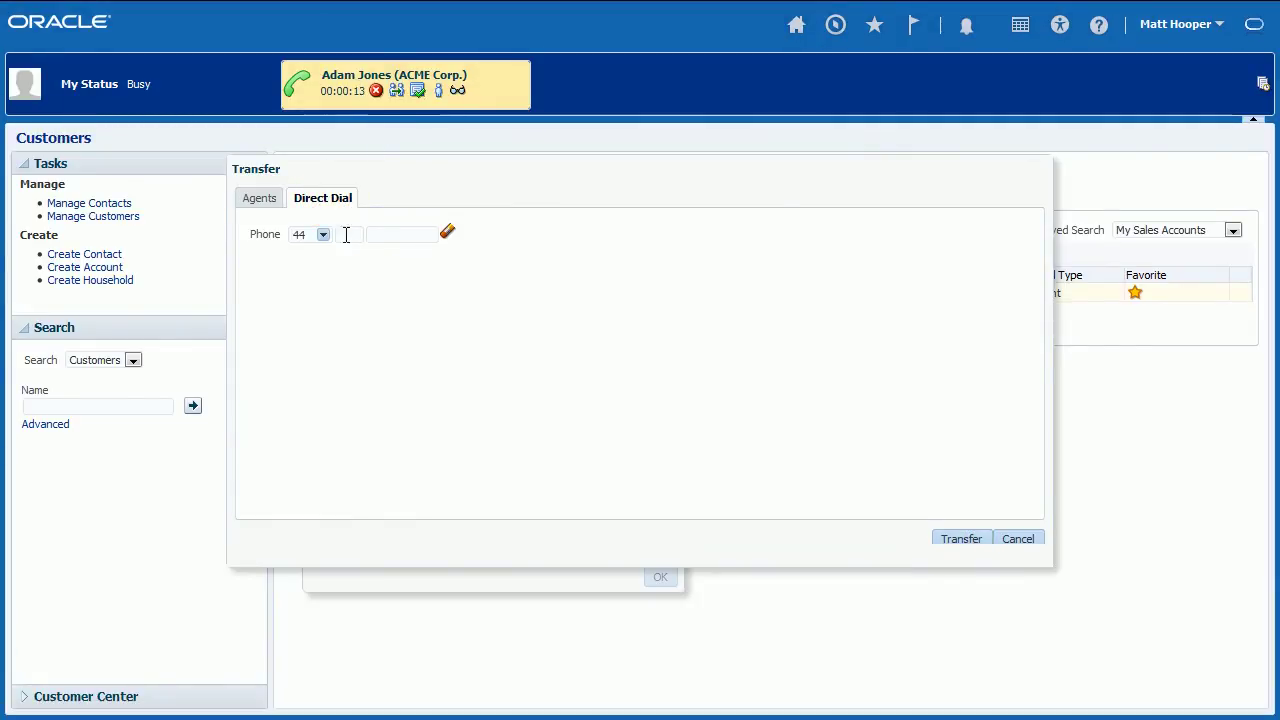
click(343, 234)
text(203)
key(Tab)
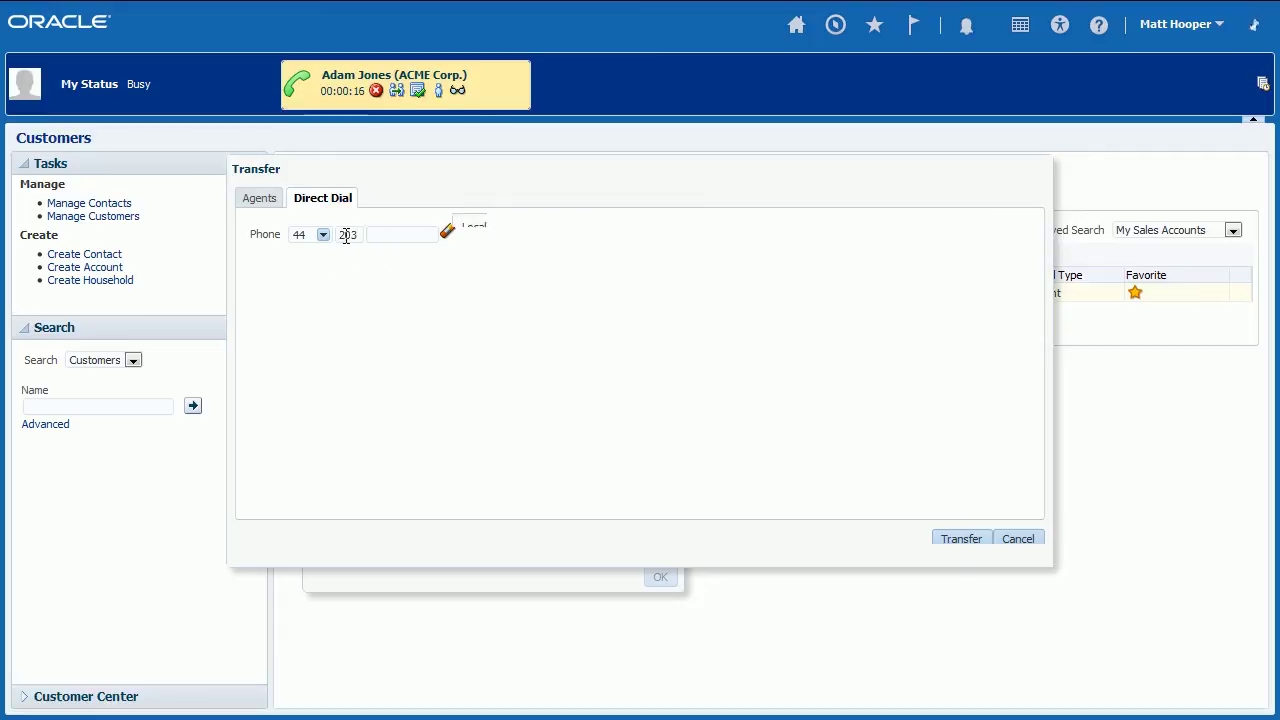
text(1234567)
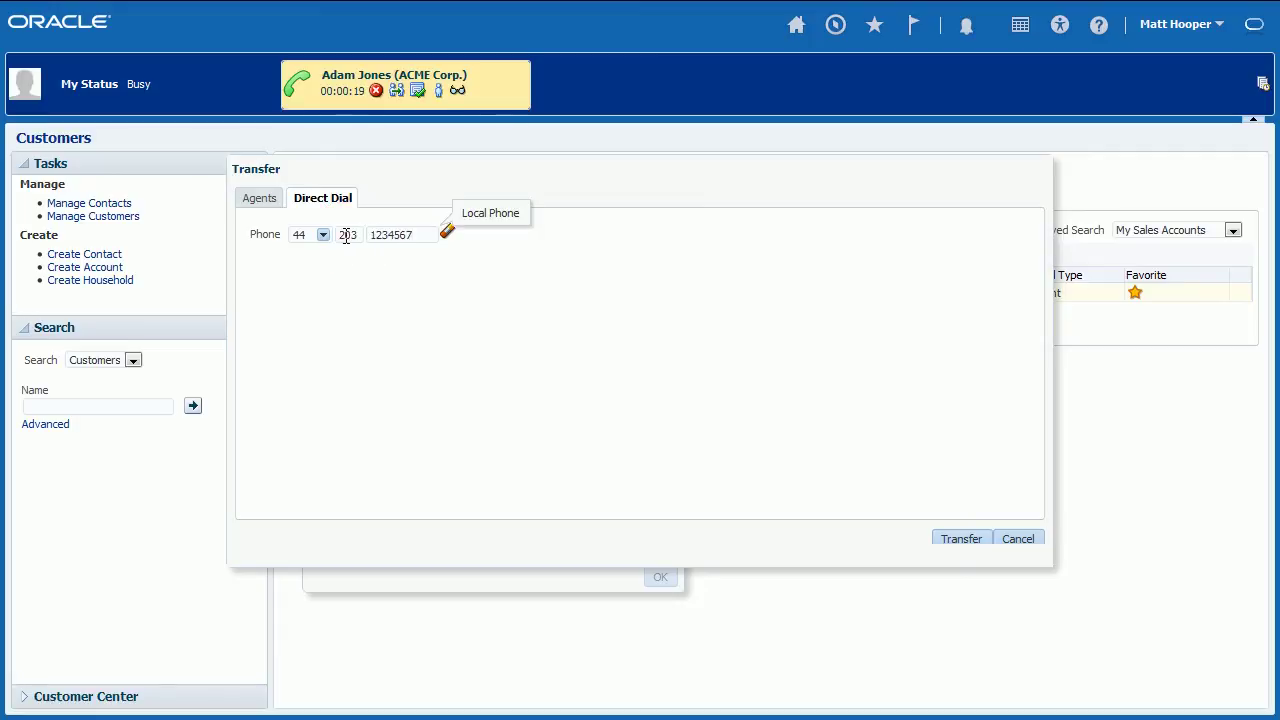
click(951, 544)
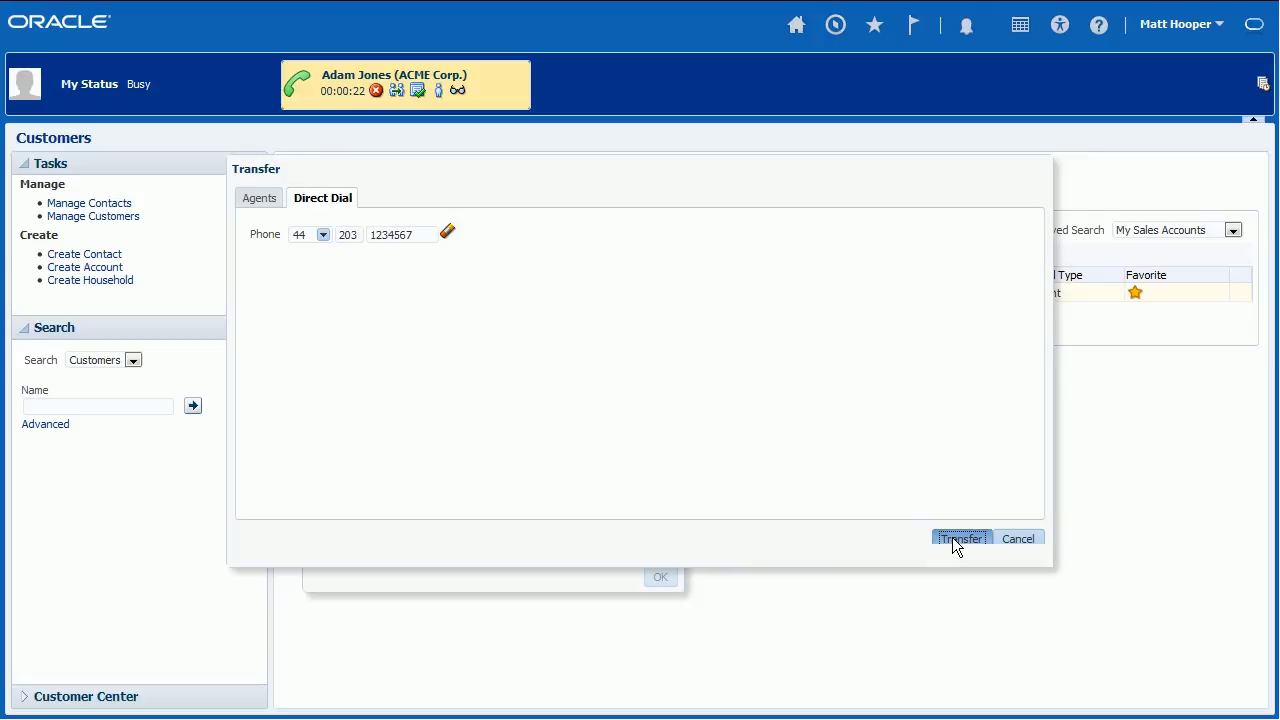